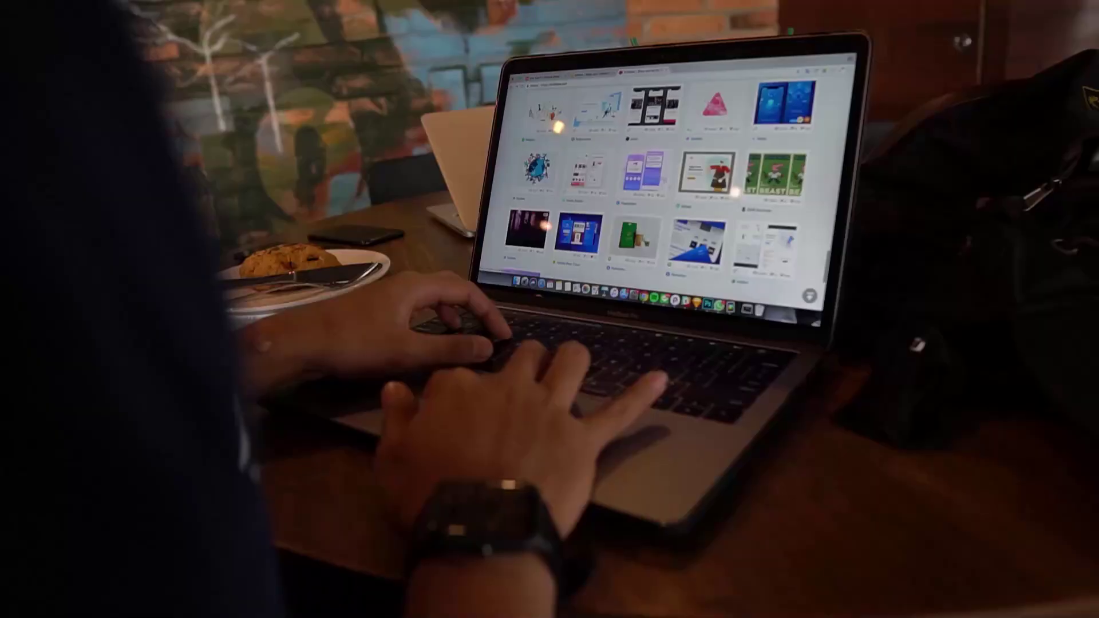
- Scroll down the gallery page and load another batch of design thumbnails
{"action": "scroll", "coordinate": [665, 172], "scroll_direction": "down", "scroll_amount": 5}
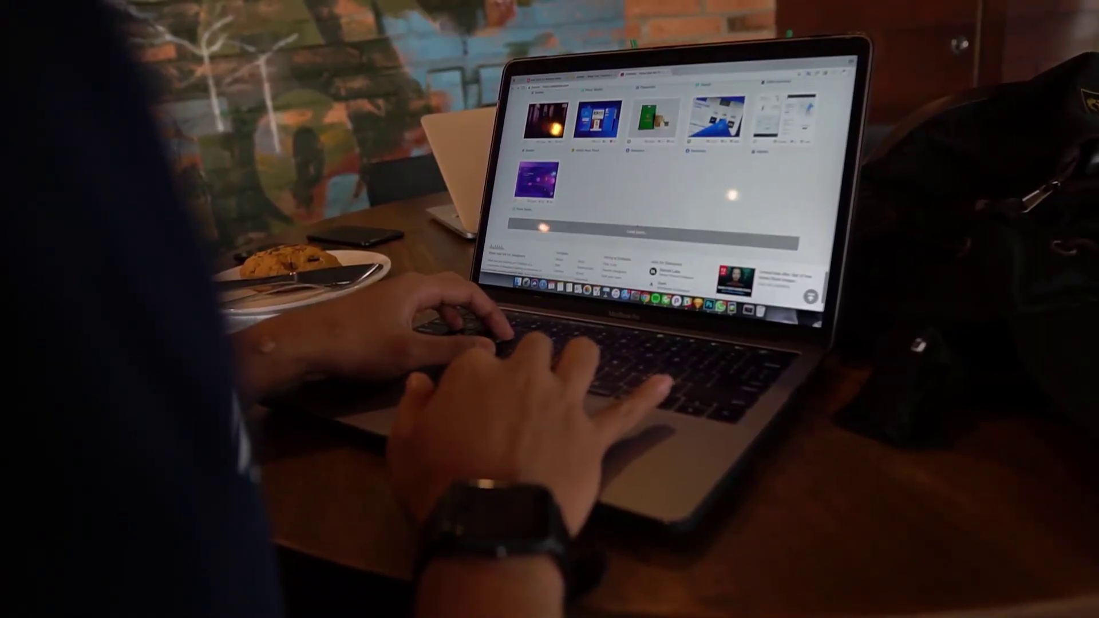
{"action": "left_click", "coordinate": [638, 229]}
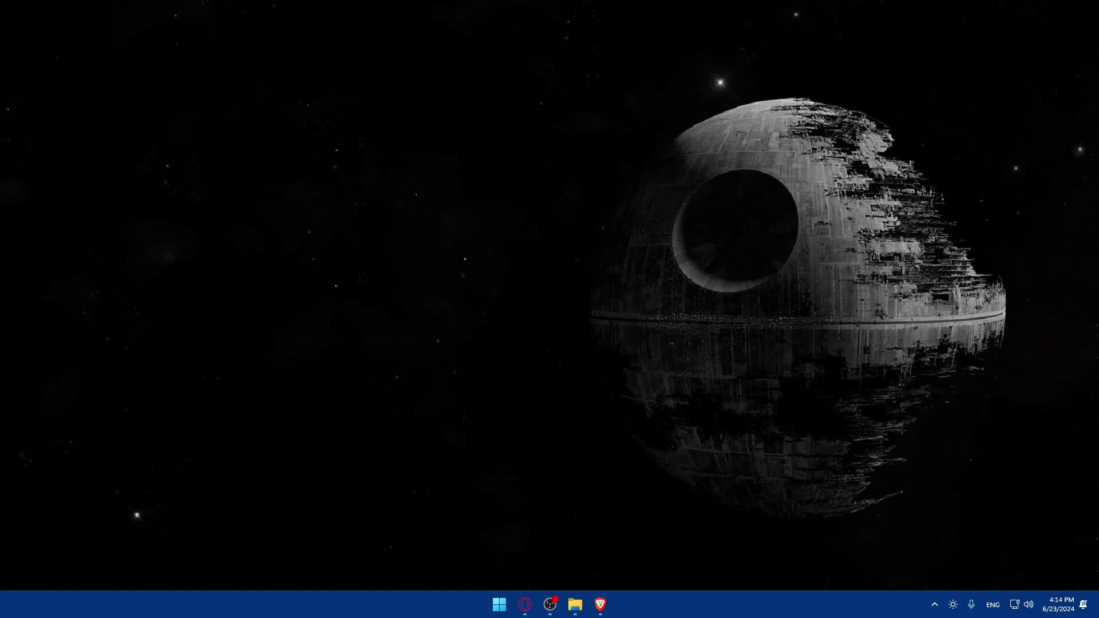
- Launch Brave and load etsy.com
{"action": "left_click", "coordinate": [600, 601]}
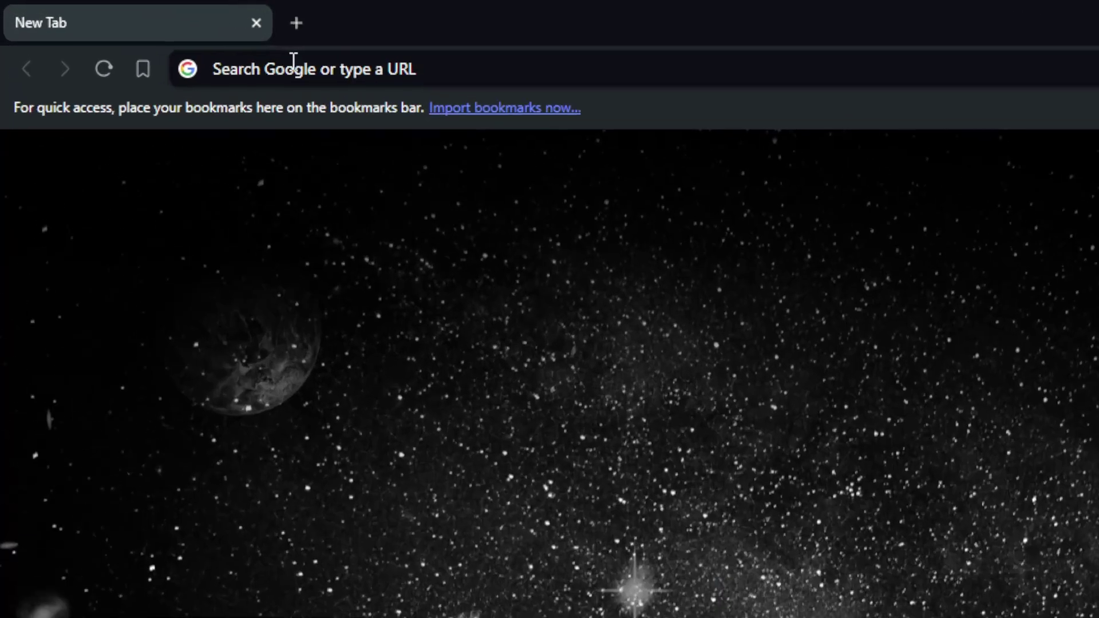
{"action": "left_click", "coordinate": [147, 32]}
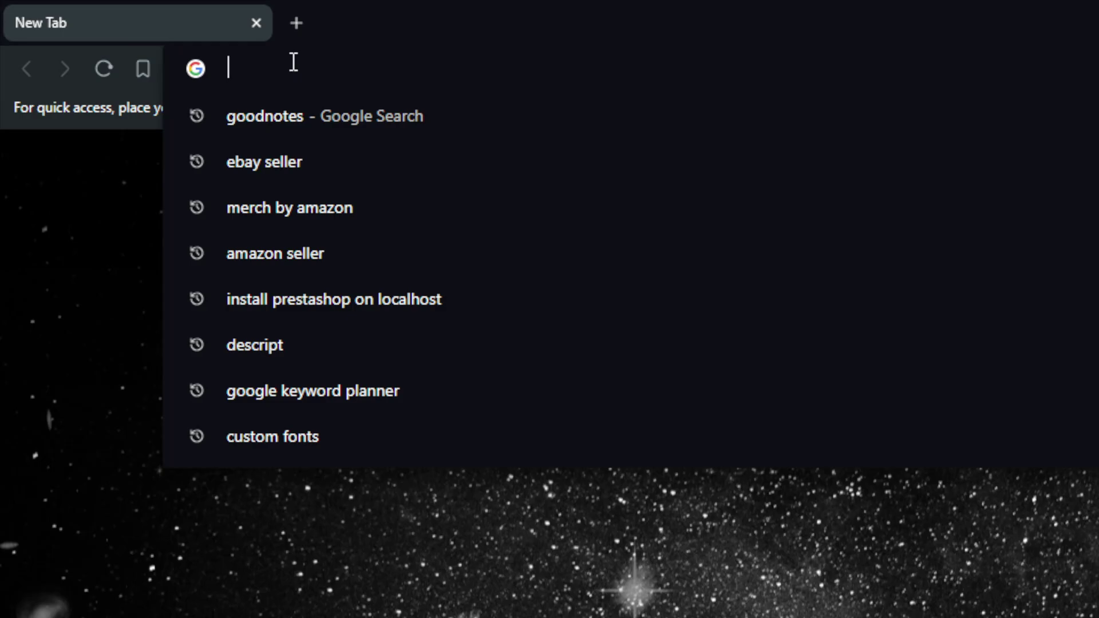
{"action": "type", "text": "etsy.com"}
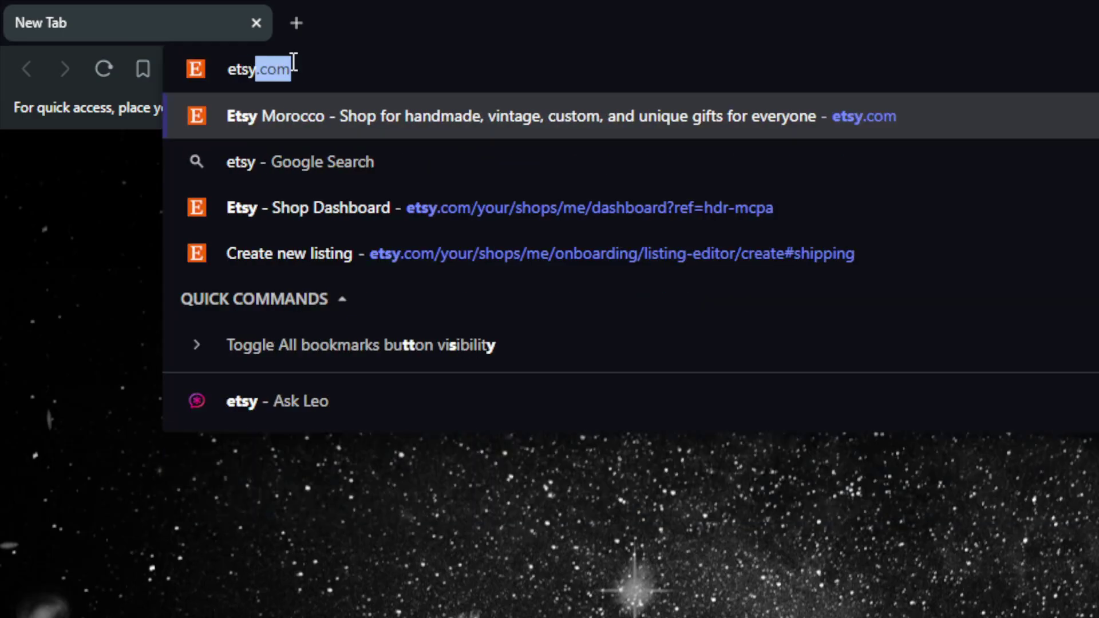
{"action": "key", "text": "Return"}
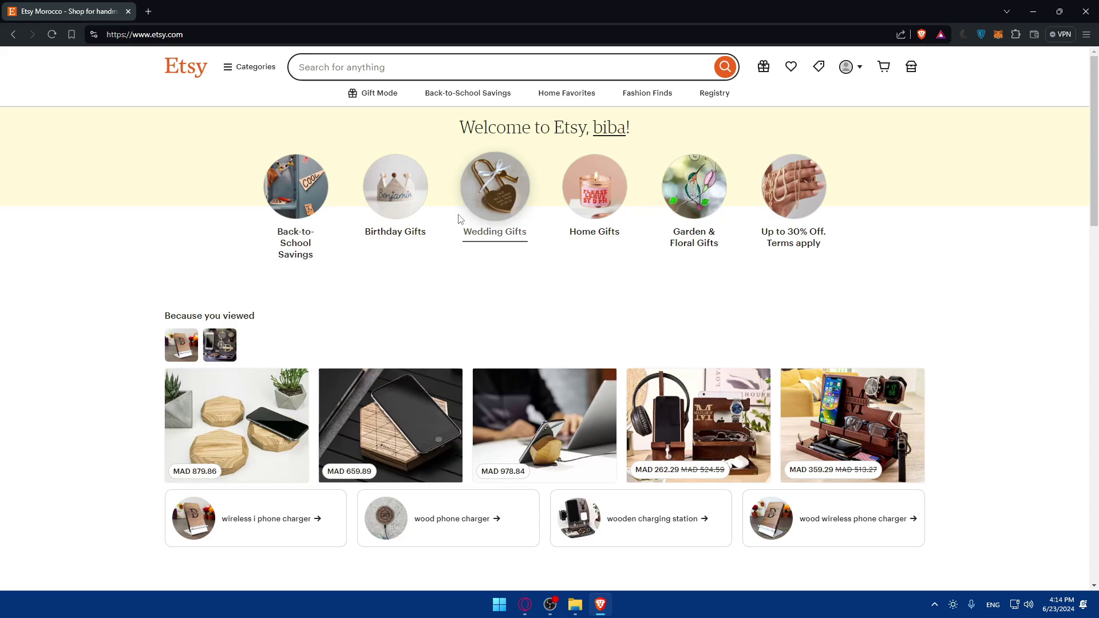
- Load etsy.com in a private window, bring up the Register form, then dismiss it
{"action": "key", "text": "ctrl+shift+n"}
{"action": "type", "text": "etsy.com"}
{"action": "key", "text": "Return"}
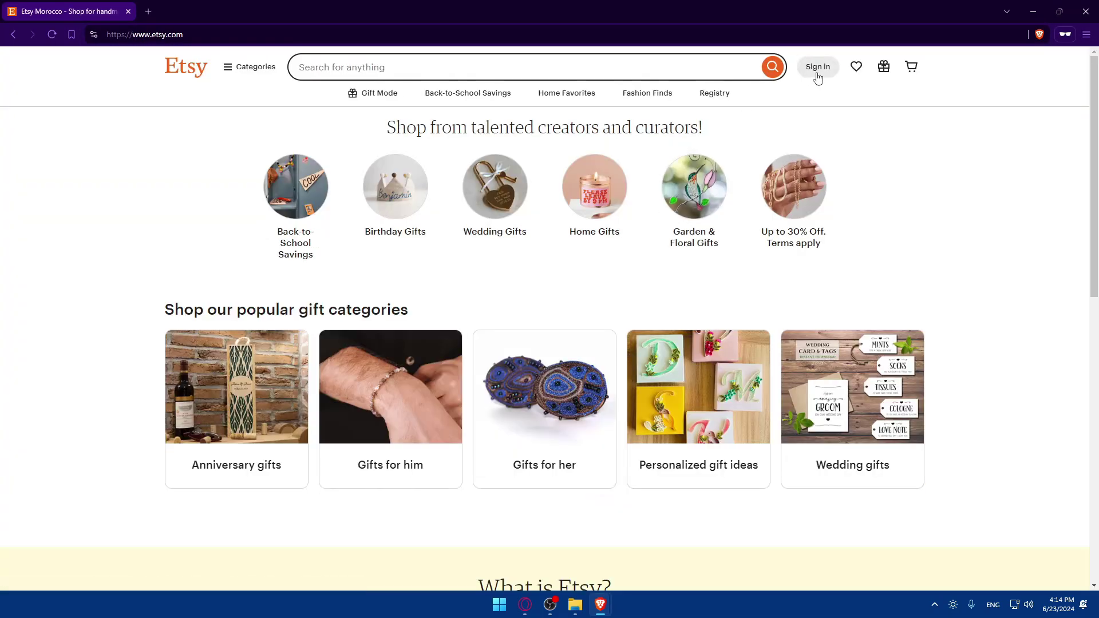
{"action": "left_click", "coordinate": [817, 69]}
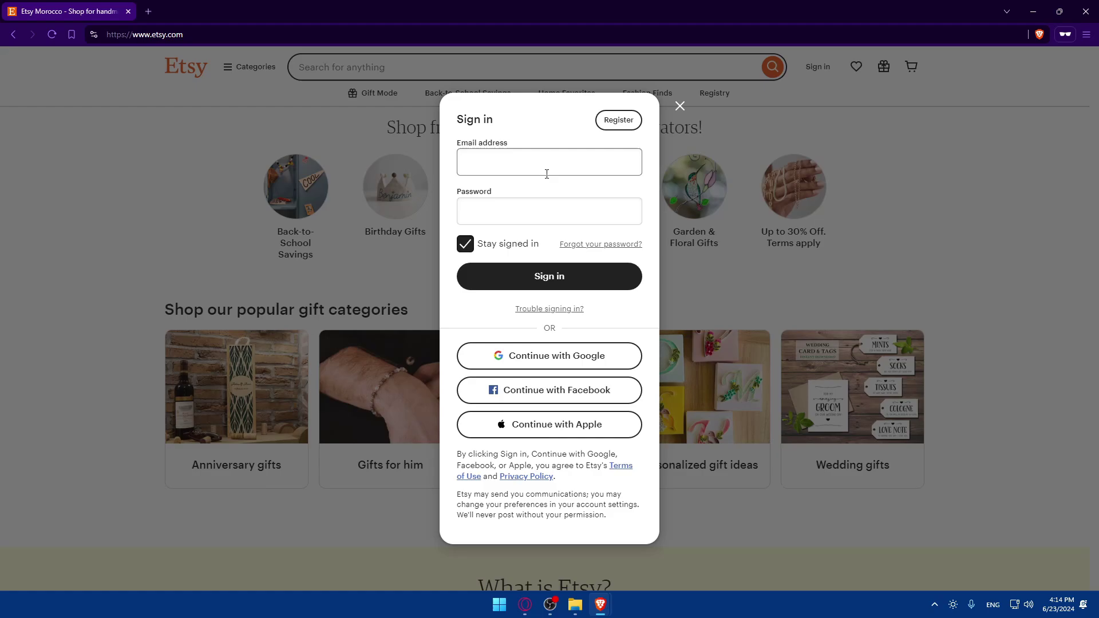
{"action": "left_click", "coordinate": [601, 125]}
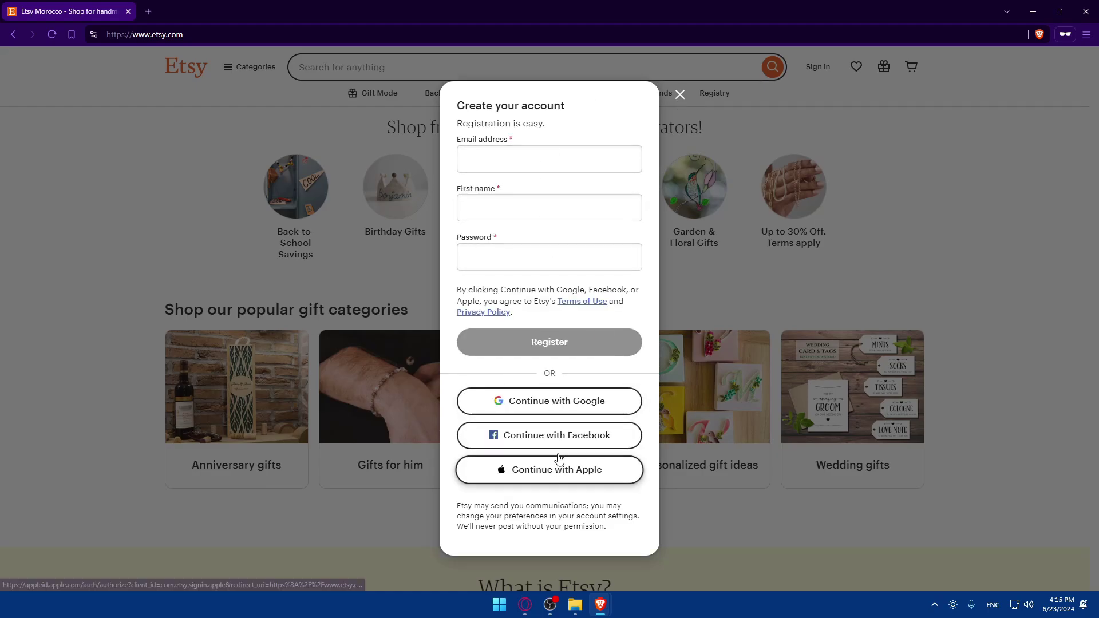
{"action": "left_click", "coordinate": [681, 95]}
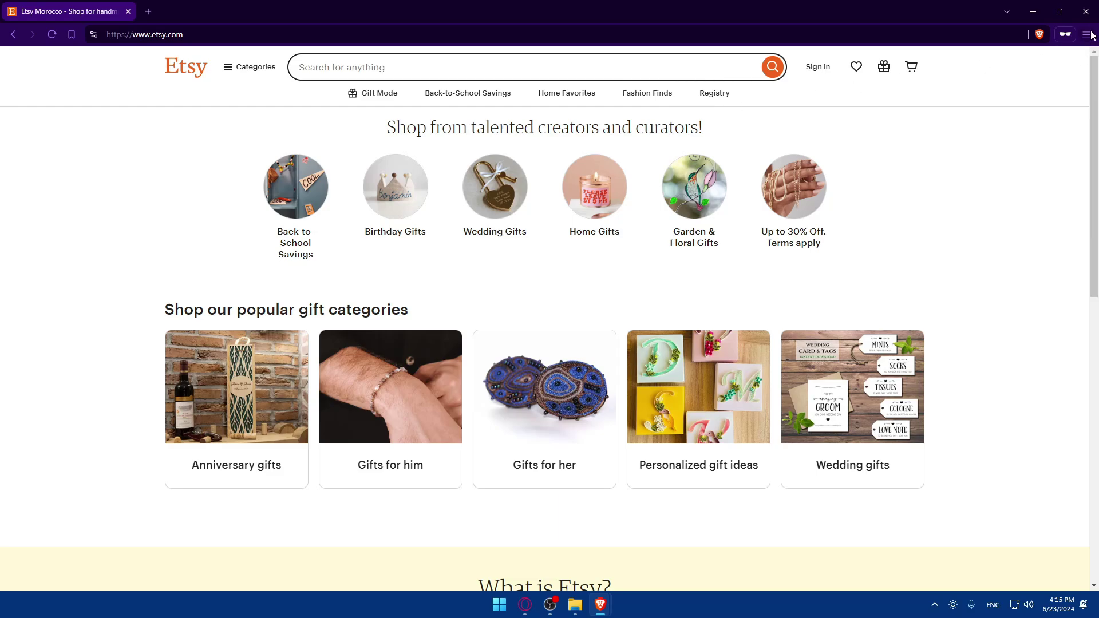
- Close the private window and go to Shop Manager from the signed-in Etsy header
{"action": "left_click", "coordinate": [1086, 12]}
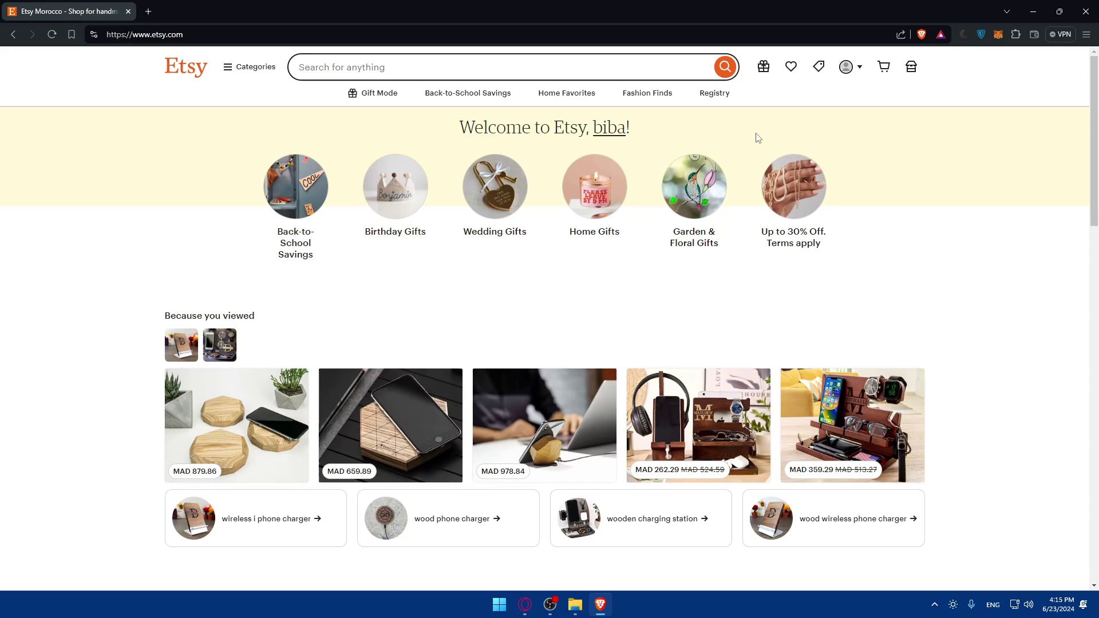
{"action": "left_click", "coordinate": [909, 68]}
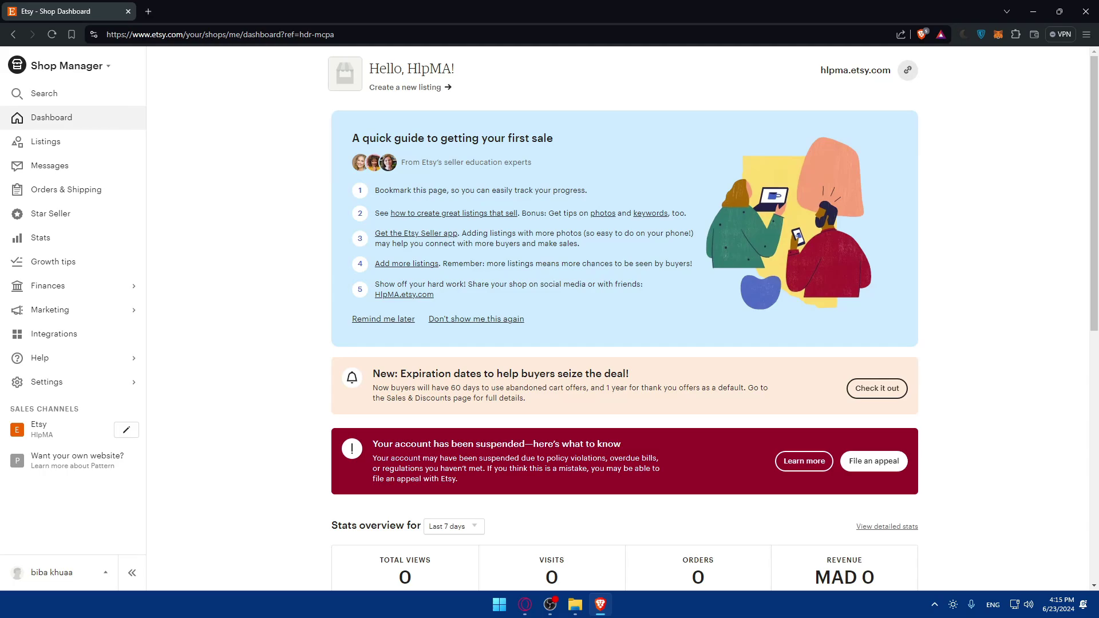
- Load etsy.com in a new tab and search for 'planners'
{"action": "left_click", "coordinate": [152, 10]}
{"action": "type", "text": "e"}
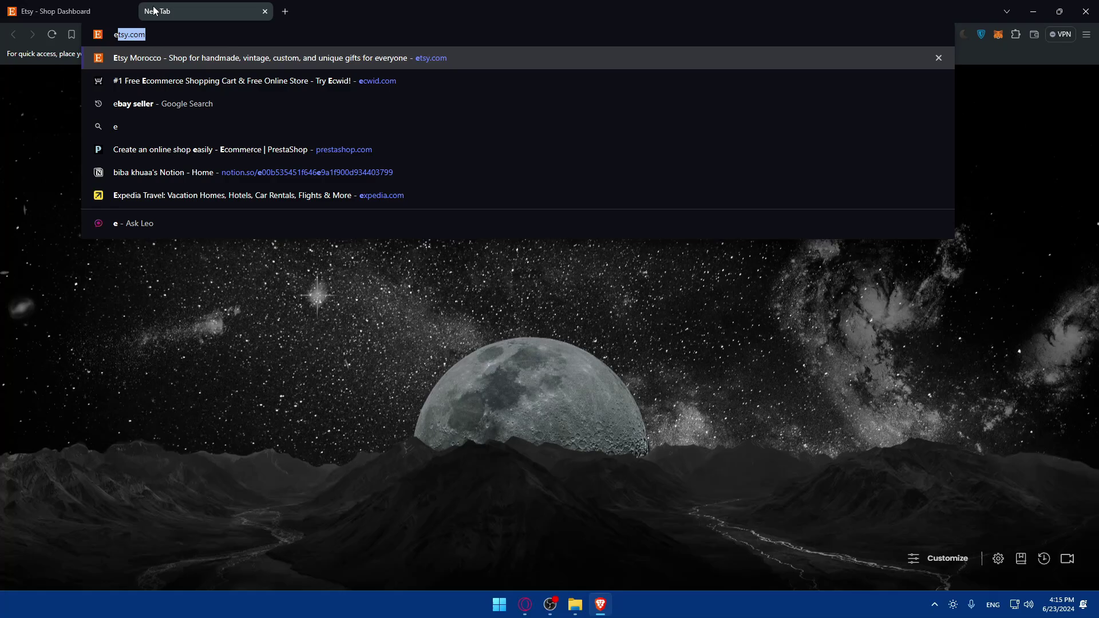
{"action": "key", "text": "Return"}
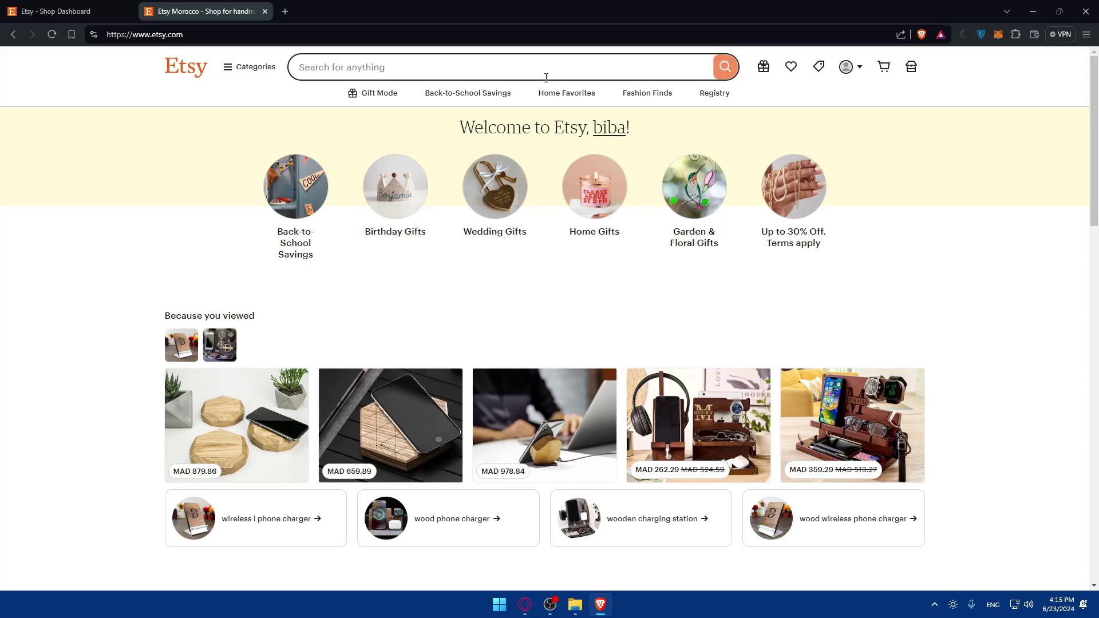
{"action": "left_click", "coordinate": [457, 73]}
{"action": "type", "text": "plann"}
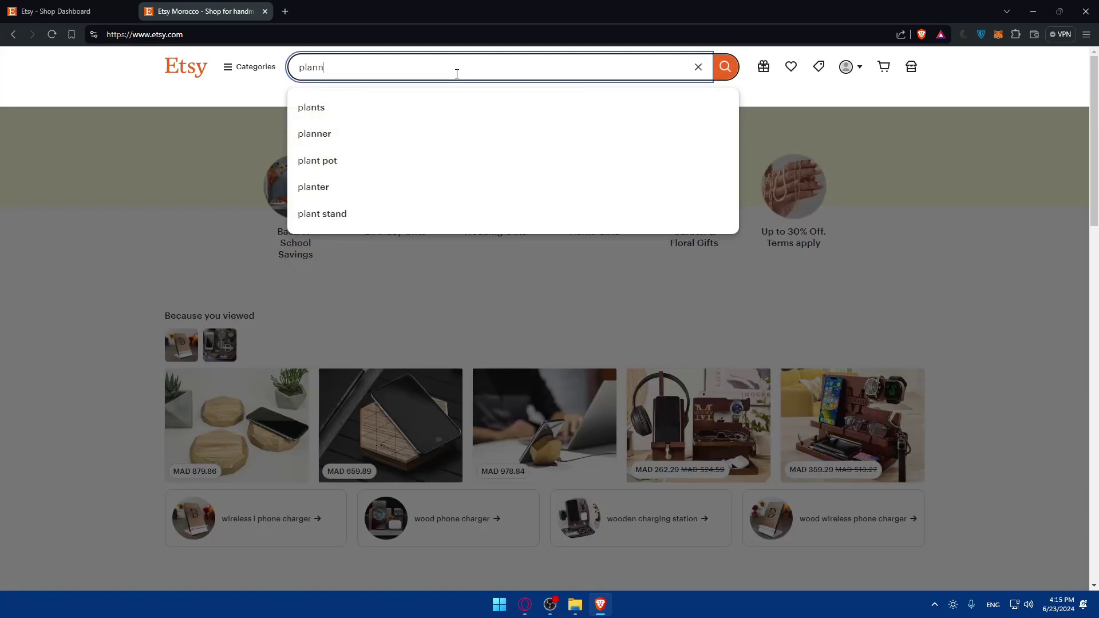
{"action": "type", "text": "ers"}
{"action": "key", "text": "Return"}
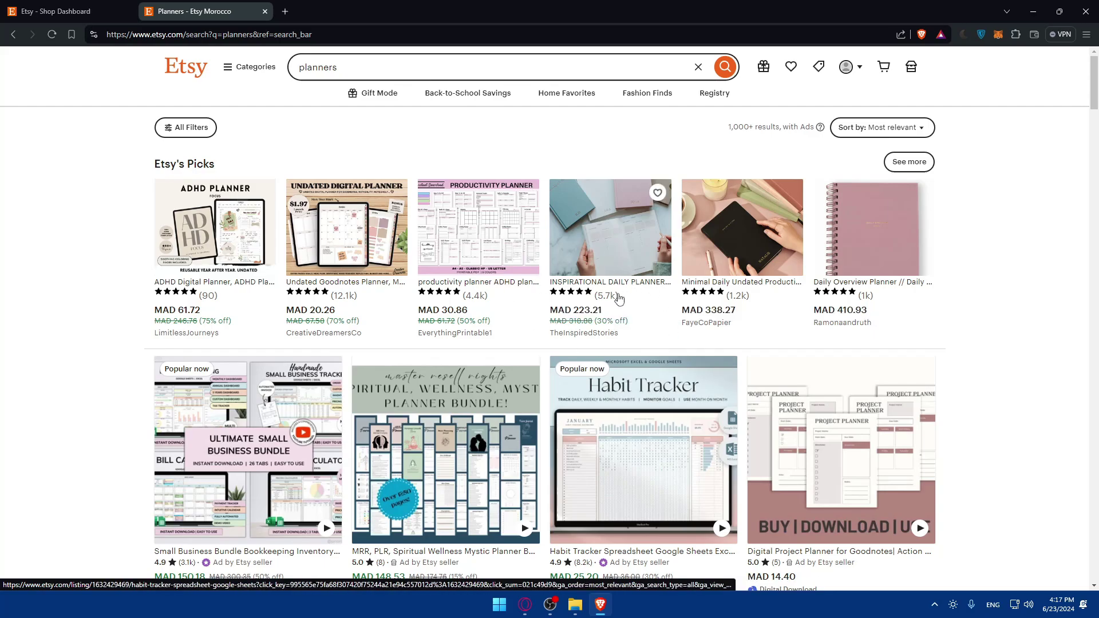
- Scroll through the 'planners' results to find the Undated Goodnotes Planner listing
{"action": "scroll", "coordinate": [458, 258], "scroll_direction": "down", "scroll_amount": 6}
{"action": "scroll", "coordinate": [422, 234], "scroll_direction": "up", "scroll_amount": 6}
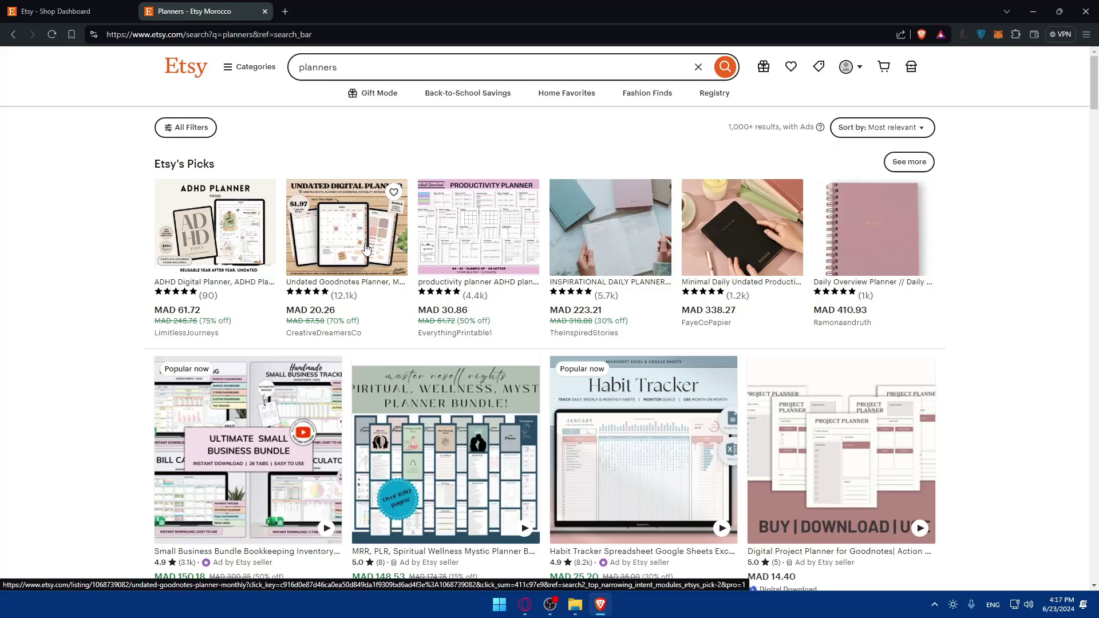
{"action": "scroll", "coordinate": [366, 248], "scroll_direction": "down", "scroll_amount": 6}
{"action": "scroll", "coordinate": [365, 248], "scroll_direction": "down", "scroll_amount": 6}
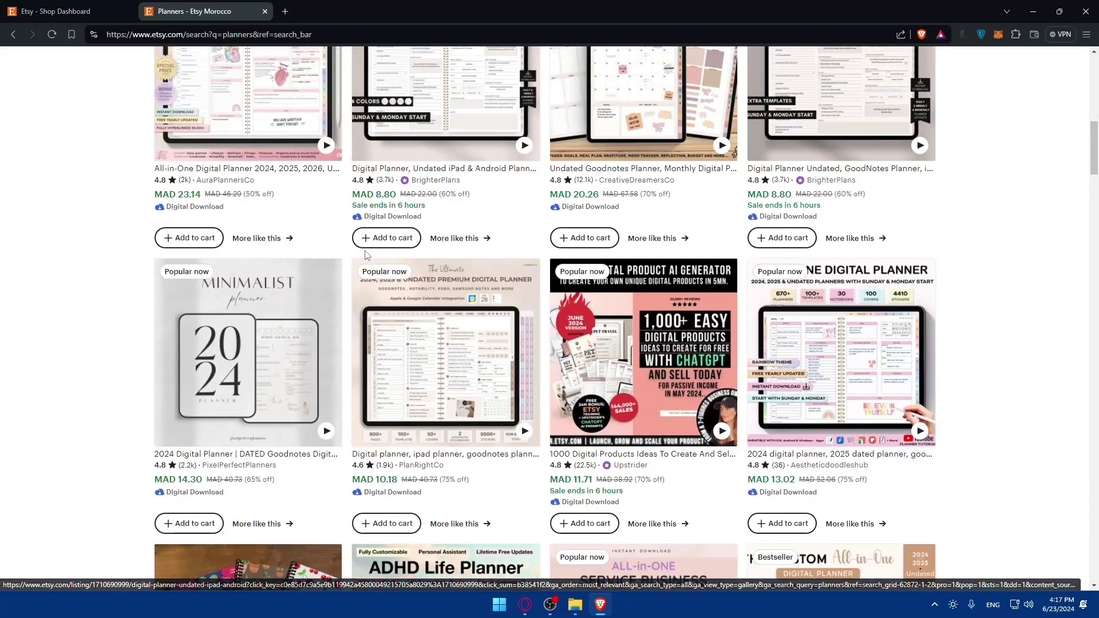
{"action": "scroll", "coordinate": [368, 260], "scroll_direction": "up", "scroll_amount": 6}
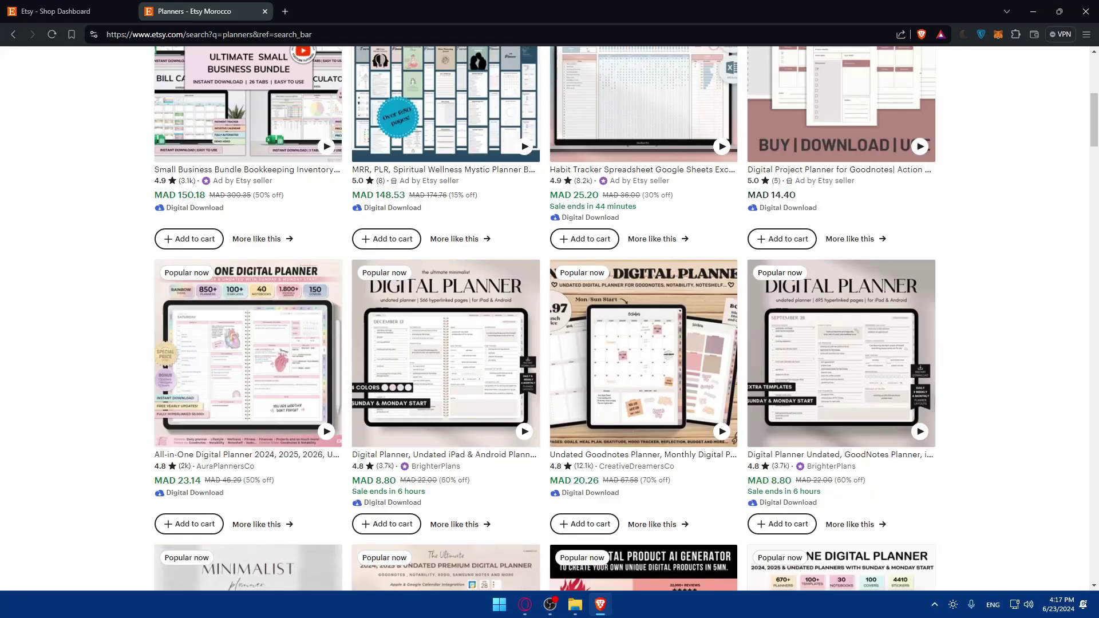
{"action": "scroll", "coordinate": [518, 312], "scroll_direction": "up", "scroll_amount": 5}
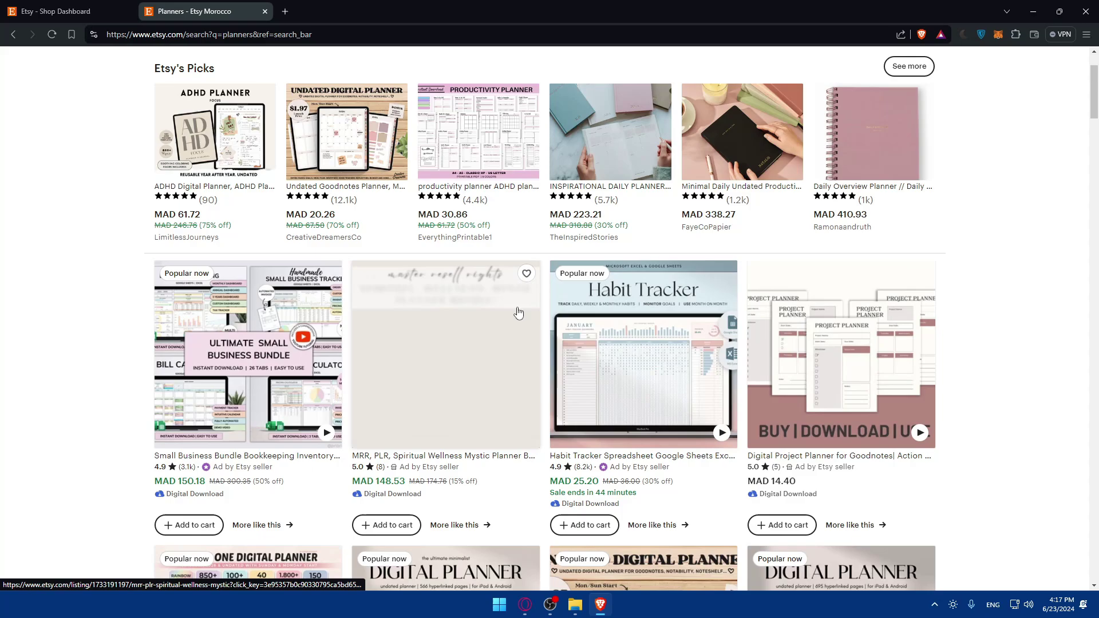
{"action": "scroll", "coordinate": [517, 314], "scroll_direction": "up", "scroll_amount": 2}
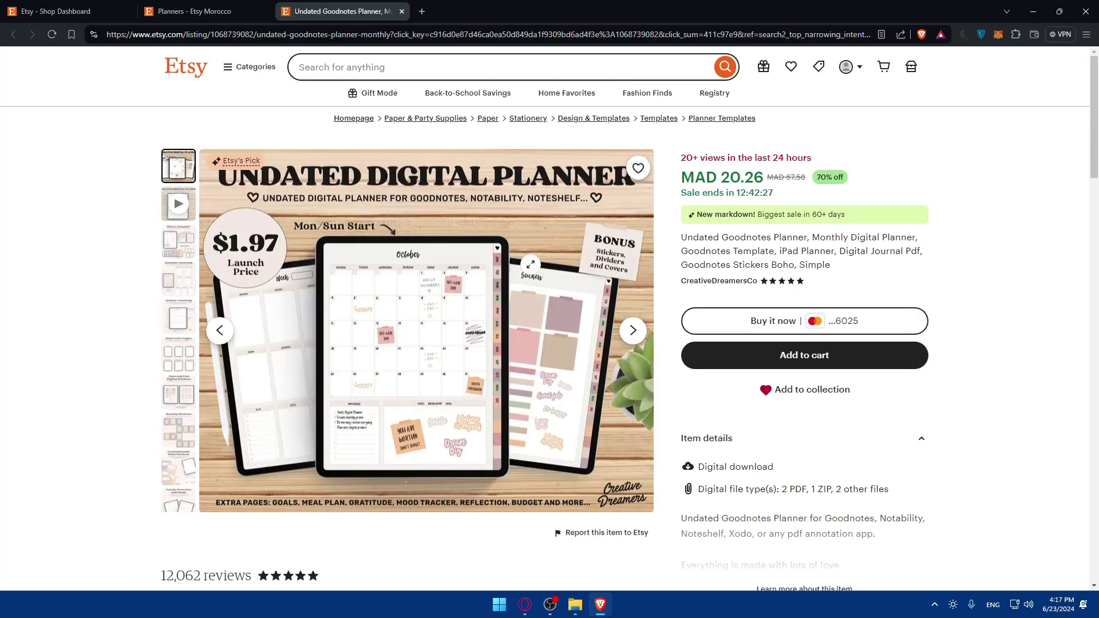
- Scroll through the Undated Goodnotes Planner listing and its reviews
{"action": "scroll", "coordinate": [532, 268], "scroll_direction": "down", "scroll_amount": 8}
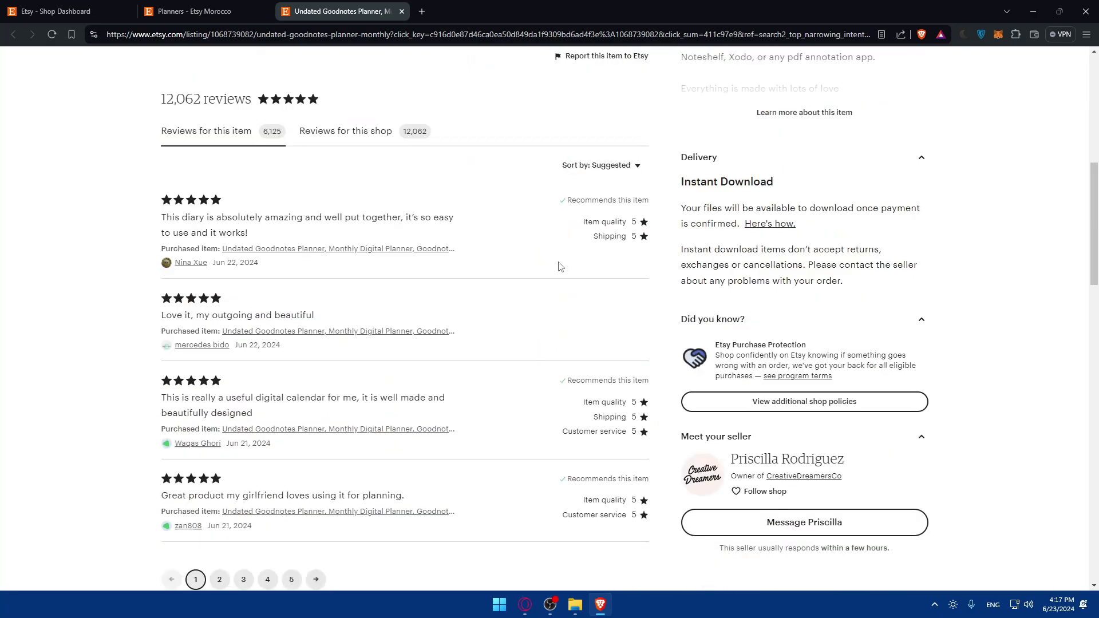
{"action": "scroll", "coordinate": [400, 285], "scroll_direction": "down", "scroll_amount": 2}
{"action": "scroll", "coordinate": [339, 278], "scroll_direction": "up", "scroll_amount": 2}
{"action": "scroll", "coordinate": [310, 305], "scroll_direction": "up", "scroll_amount": 2}
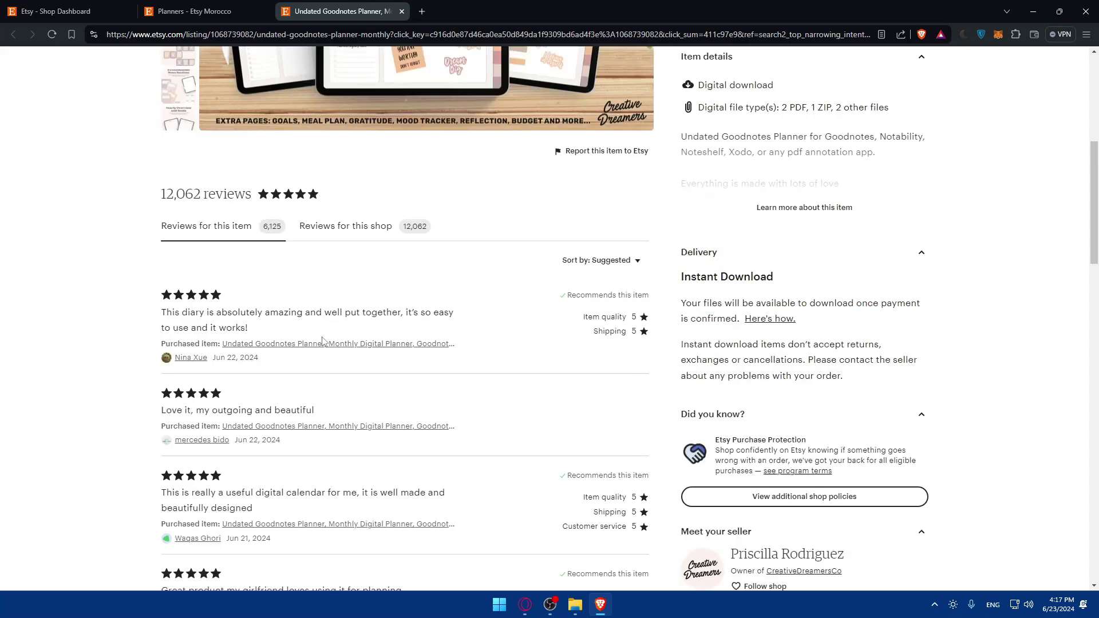
{"action": "scroll", "coordinate": [322, 341], "scroll_direction": "up", "scroll_amount": 4}
{"action": "scroll", "coordinate": [343, 368], "scroll_direction": "down", "scroll_amount": 3}
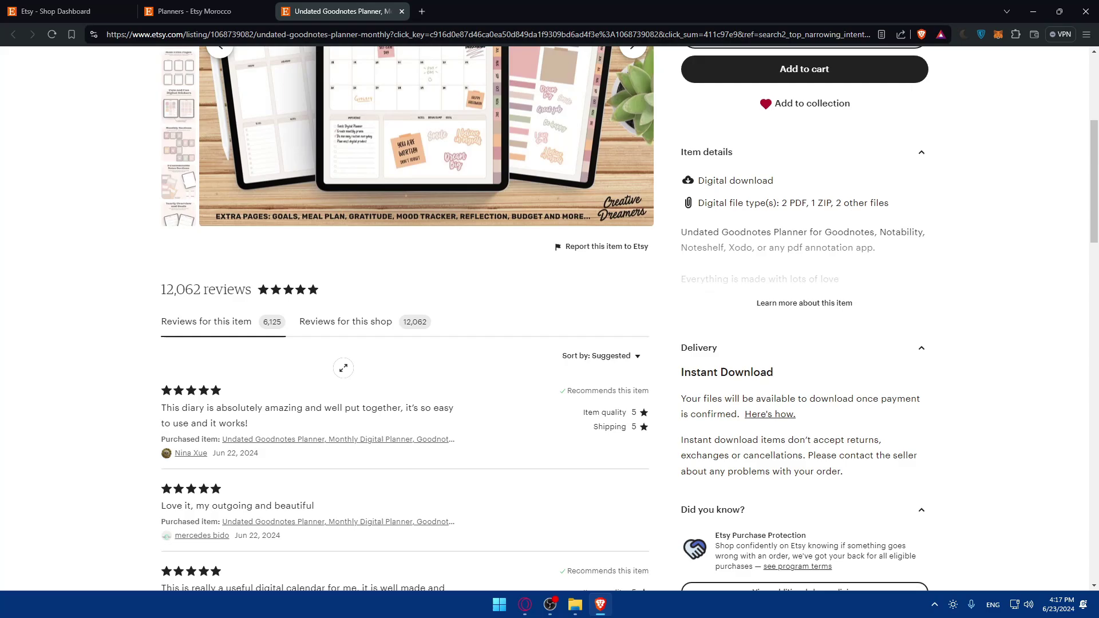
{"action": "scroll", "coordinate": [344, 368], "scroll_direction": "down", "scroll_amount": 2}
{"action": "scroll", "coordinate": [395, 237], "scroll_direction": "up", "scroll_amount": 4}
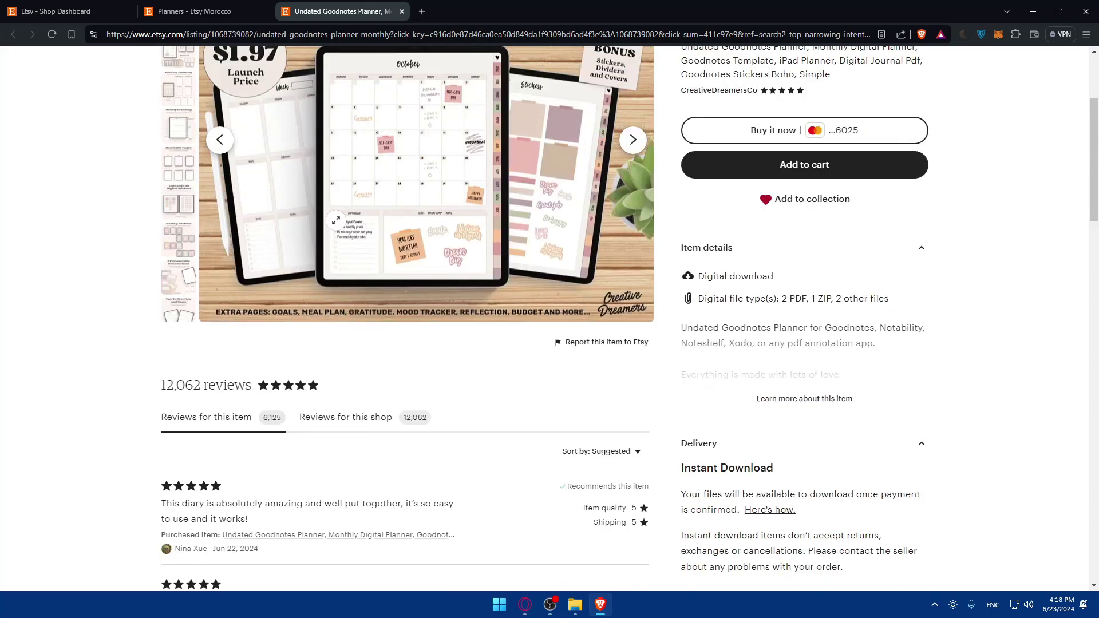
{"action": "scroll", "coordinate": [395, 237], "scroll_direction": "up", "scroll_amount": 2}
- View the 'What is included?' image enlarged, then close the listing tab
{"action": "left_click", "coordinate": [176, 156]}
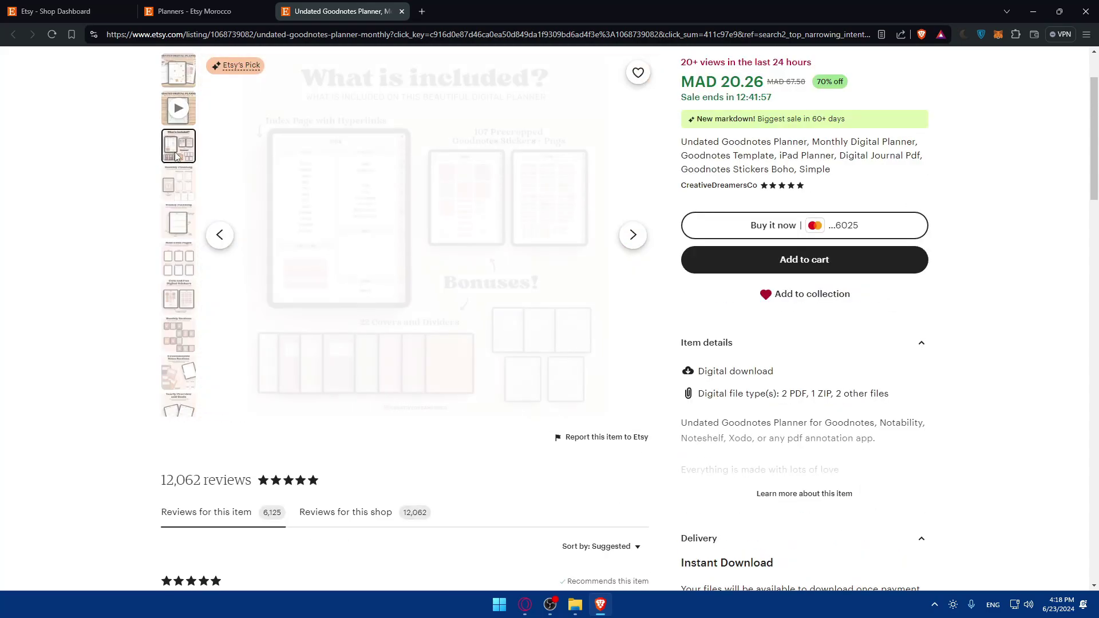
{"action": "left_click", "coordinate": [389, 188]}
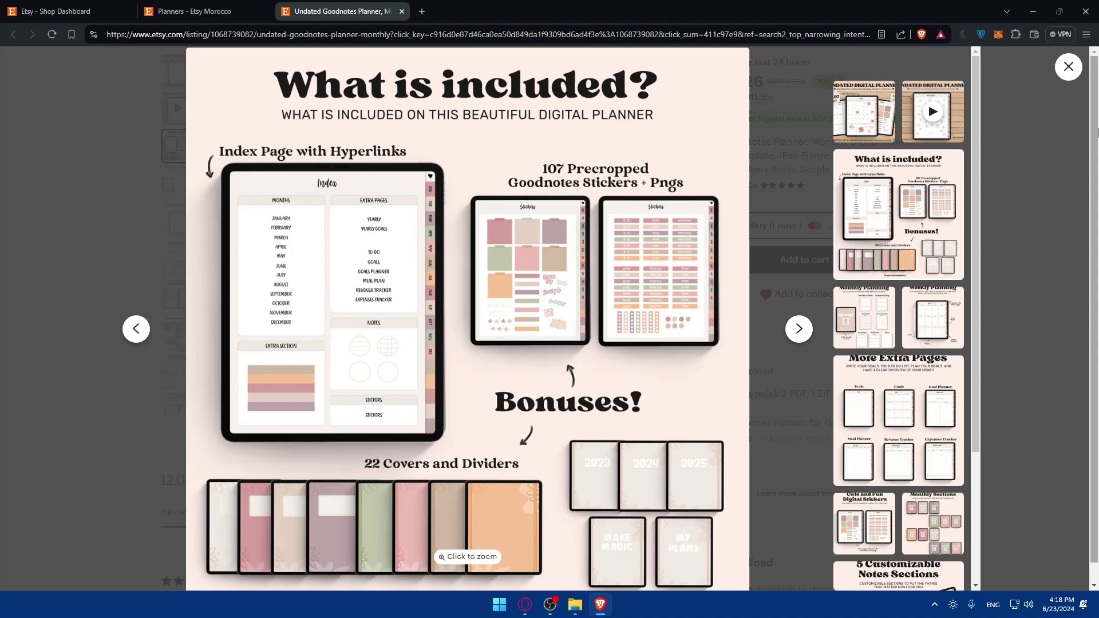
{"action": "left_click", "coordinate": [1068, 67]}
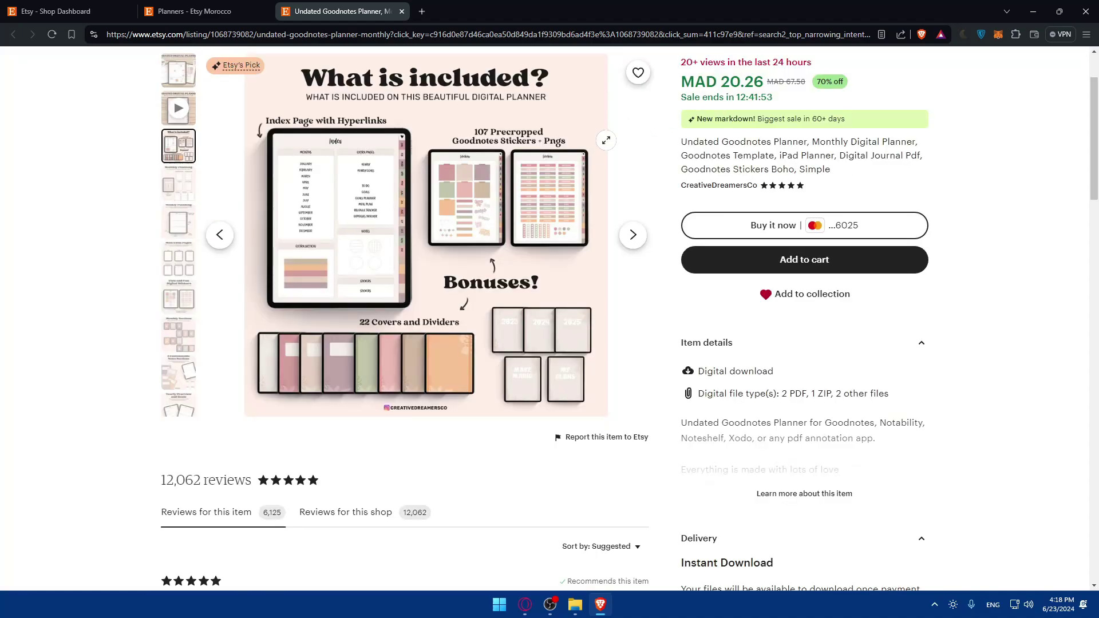
{"action": "left_click", "coordinate": [402, 11]}
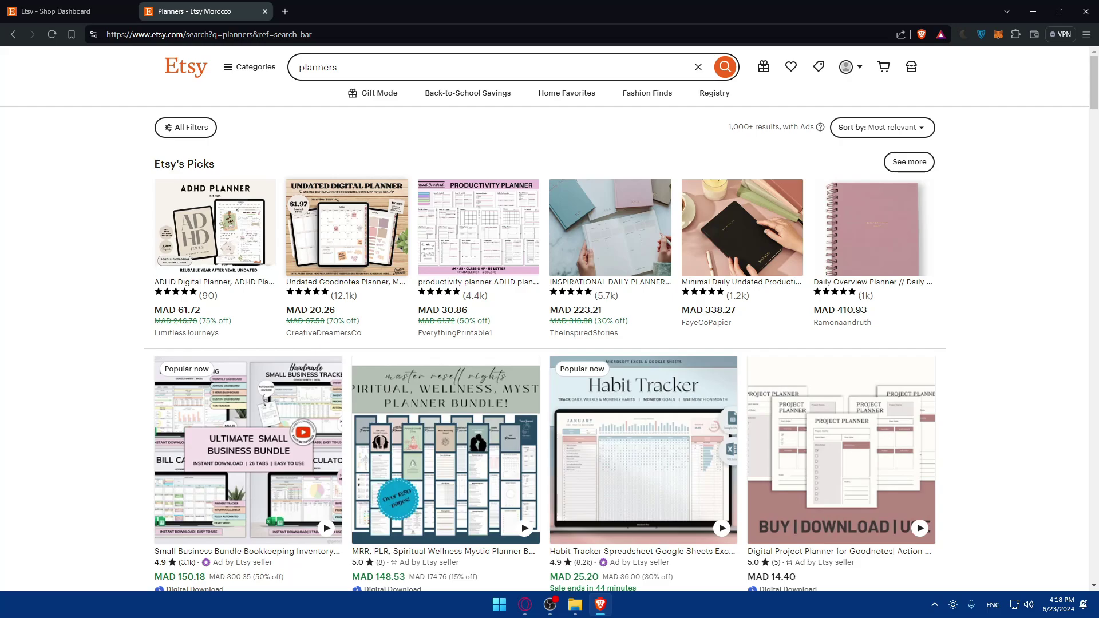
- Load canva.com in a new tab and log in via Continue with Google
{"action": "left_click", "coordinate": [282, 16]}
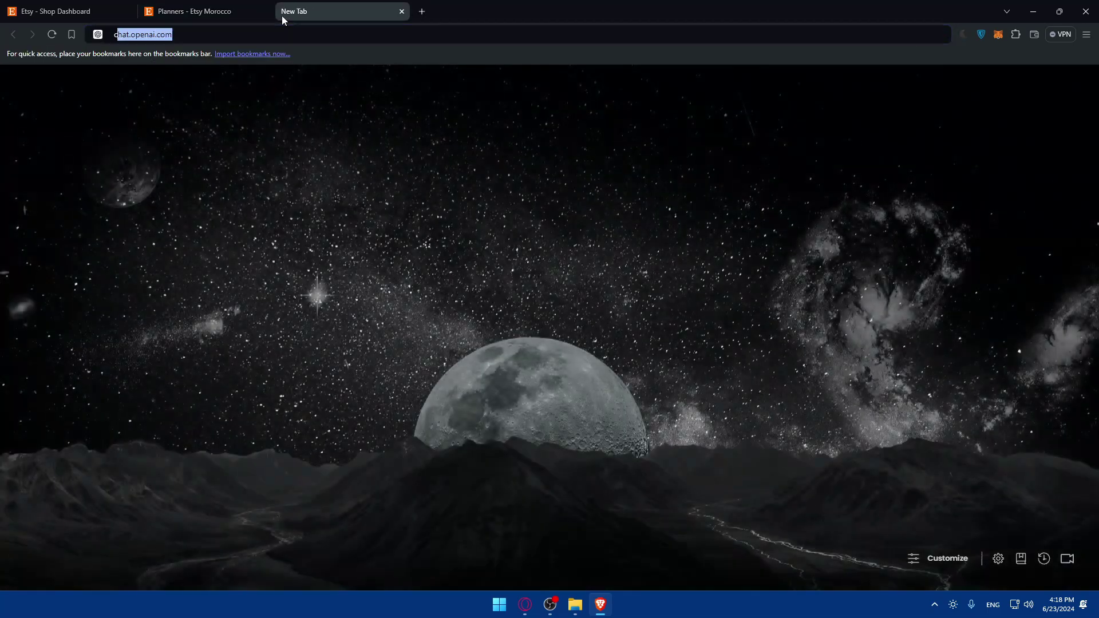
{"action": "type", "text": "canva.c"}
{"action": "key", "text": "Return"}
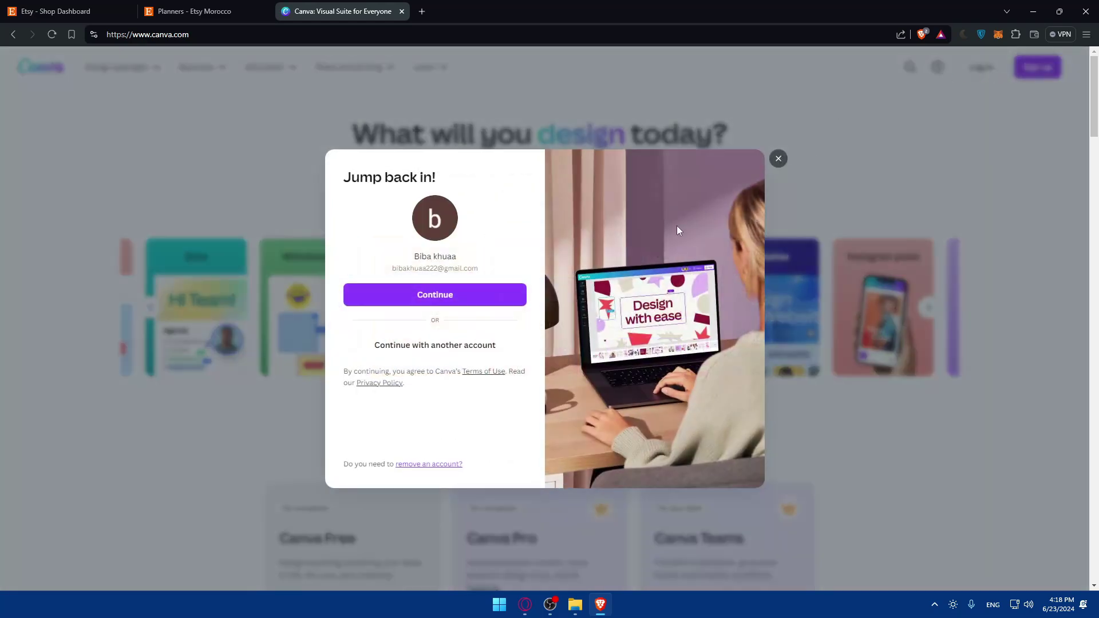
{"action": "left_click", "coordinate": [468, 299]}
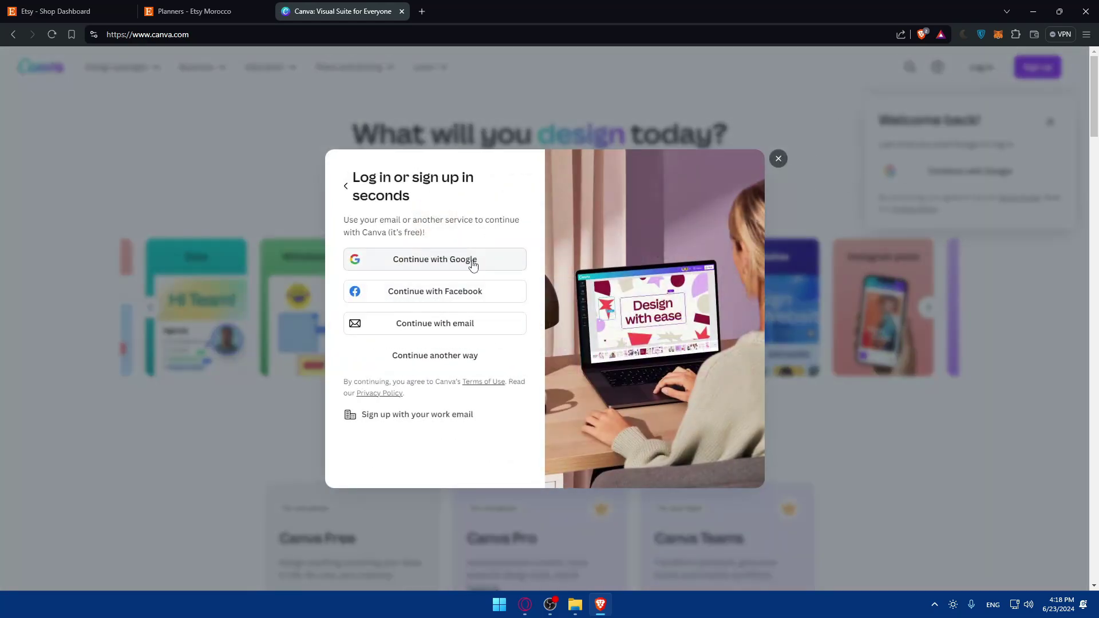
{"action": "left_click", "coordinate": [473, 261]}
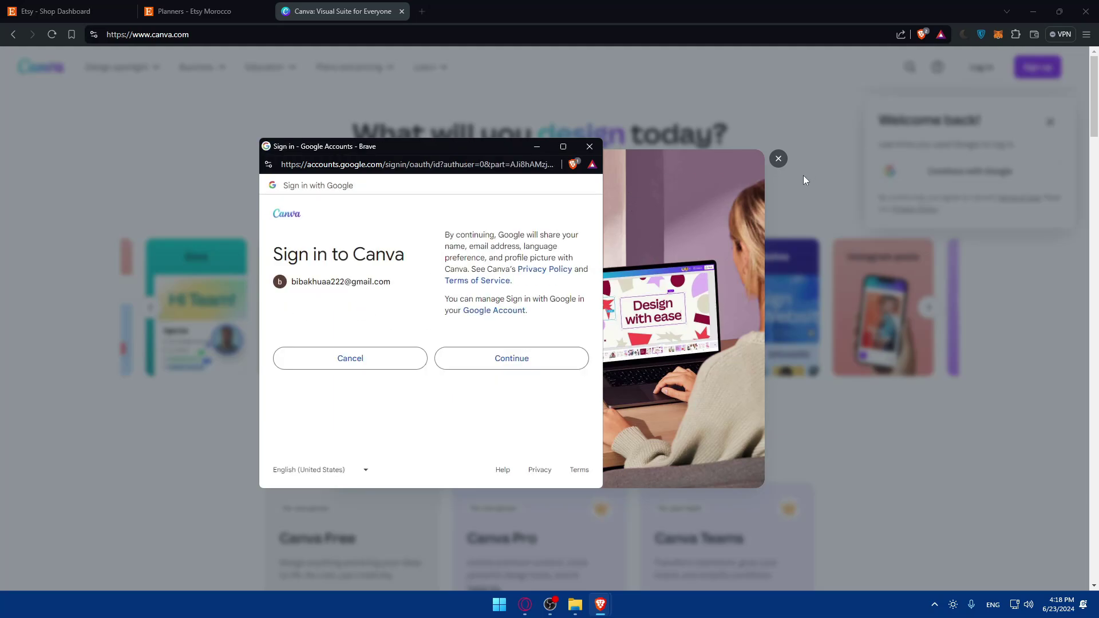
{"action": "left_click", "coordinate": [521, 364]}
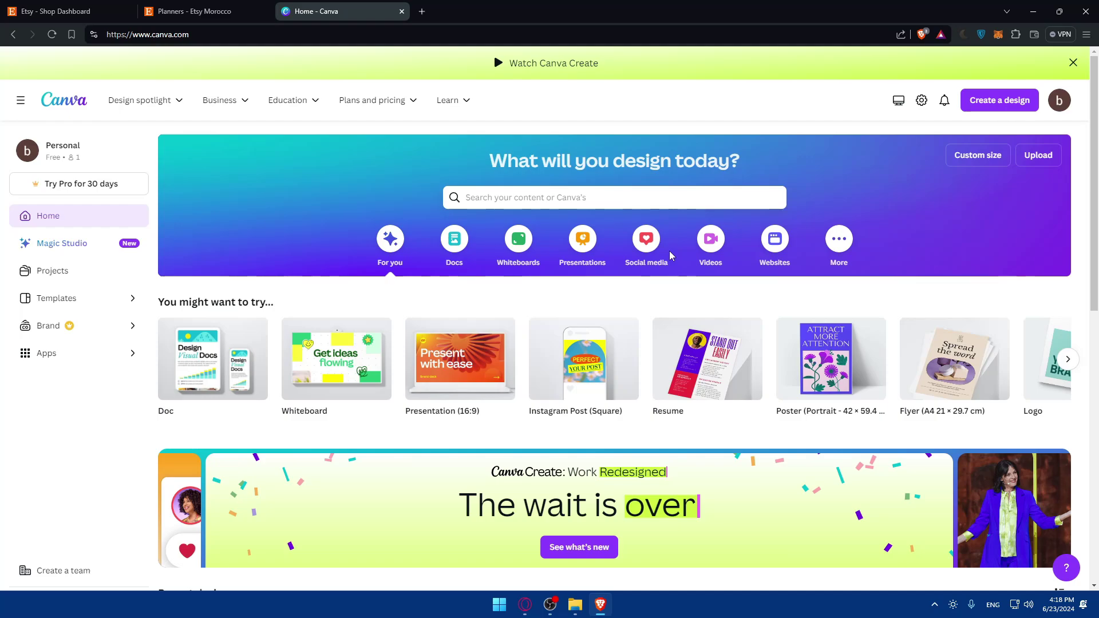
- Start a new design searching 'planners' and scroll through the planner templates
{"action": "left_click", "coordinate": [993, 104]}
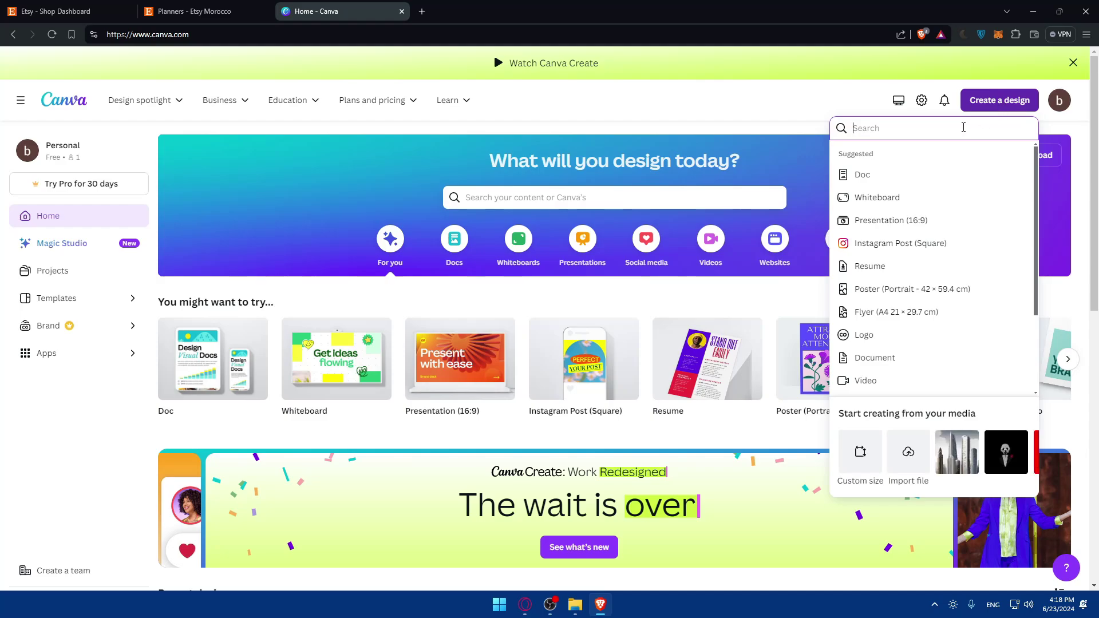
{"action": "type", "text": "planners"}
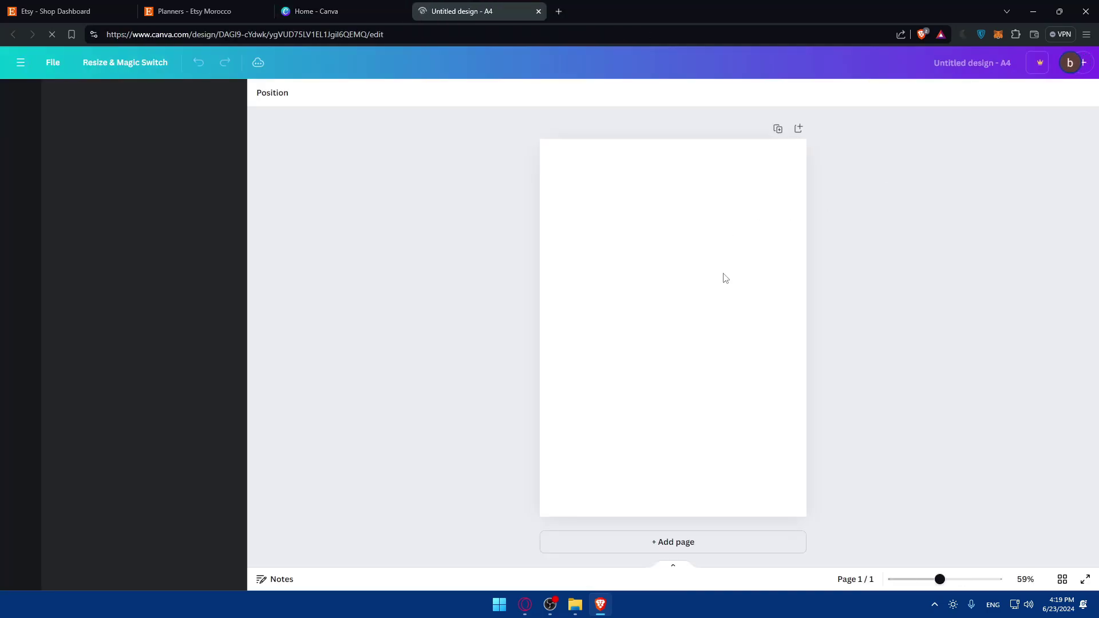
{"action": "scroll", "coordinate": [117, 241], "scroll_direction": "down", "scroll_amount": 2}
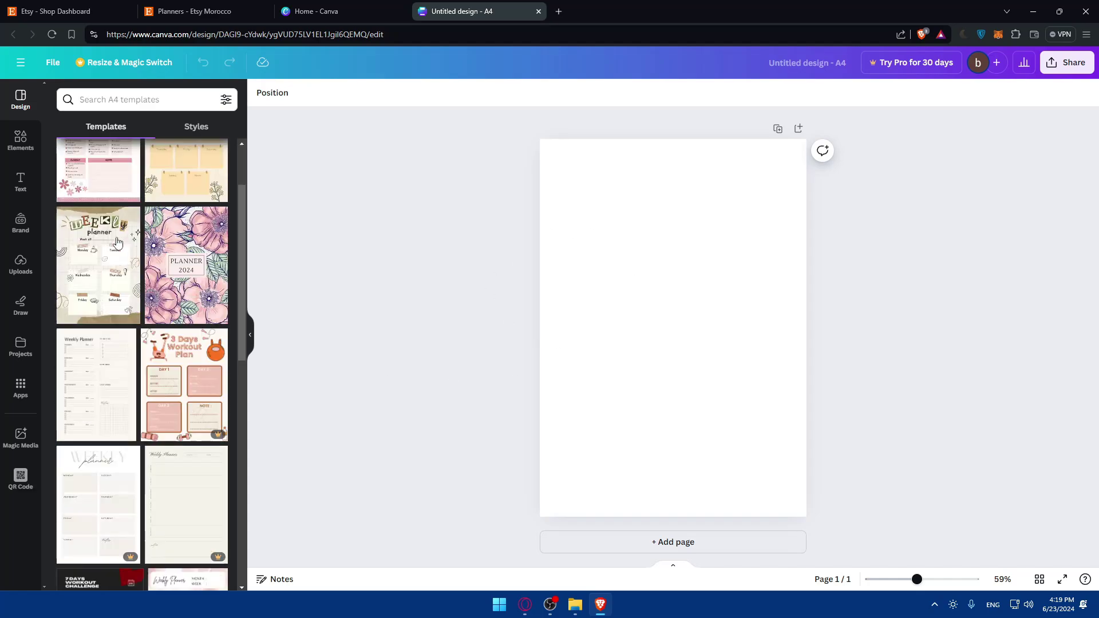
{"action": "scroll", "coordinate": [117, 241], "scroll_direction": "down", "scroll_amount": 5}
{"action": "scroll", "coordinate": [221, 247], "scroll_direction": "up", "scroll_amount": 2}
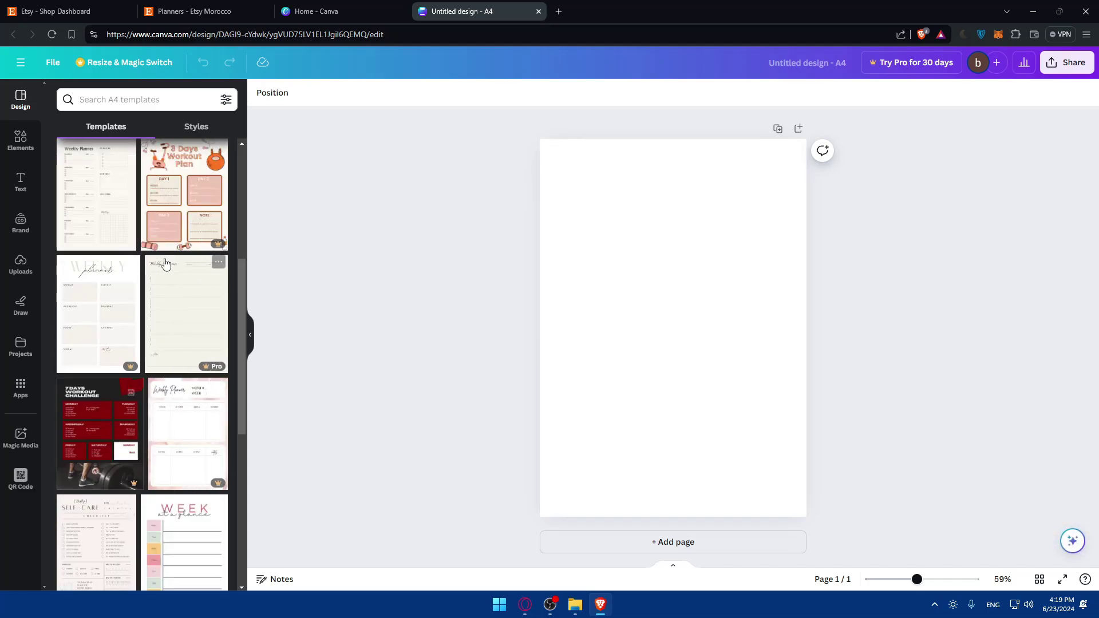
{"action": "scroll", "coordinate": [165, 263], "scroll_direction": "up", "scroll_amount": 2}
- Apply both Beige Minimalist Weekly Planner pages to the design and look them over
{"action": "left_click", "coordinate": [98, 288]}
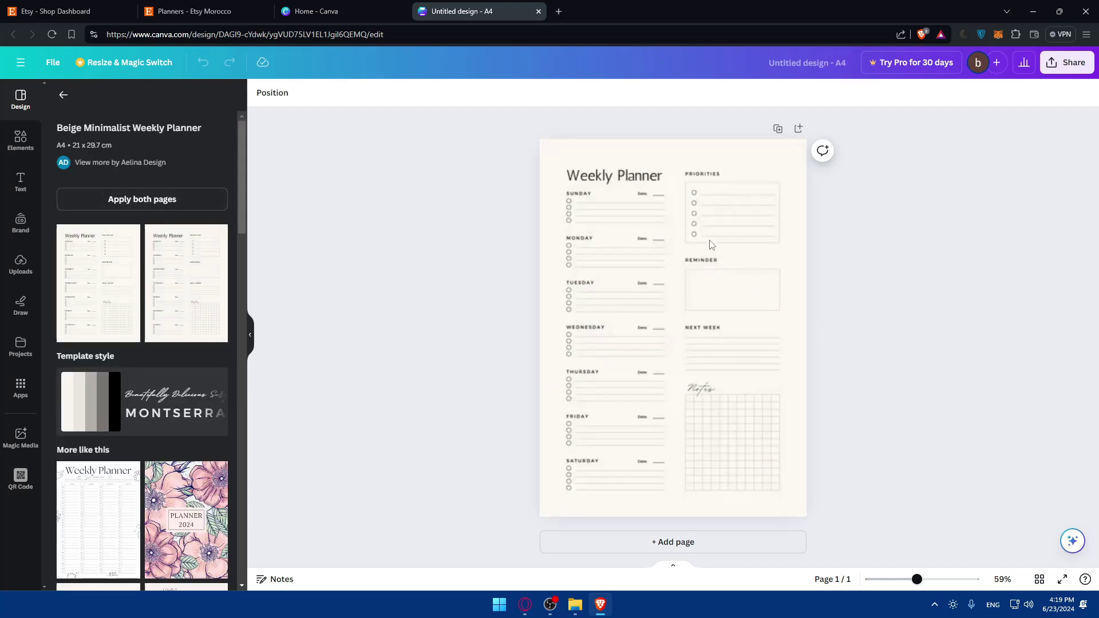
{"action": "left_click", "coordinate": [661, 248]}
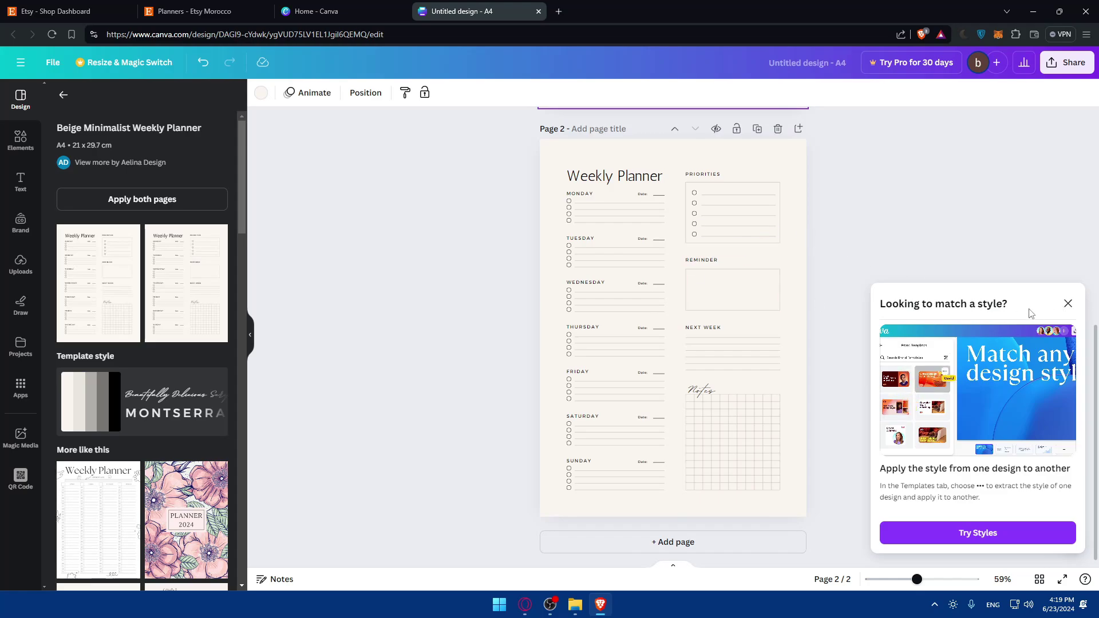
{"action": "left_click", "coordinate": [1069, 303]}
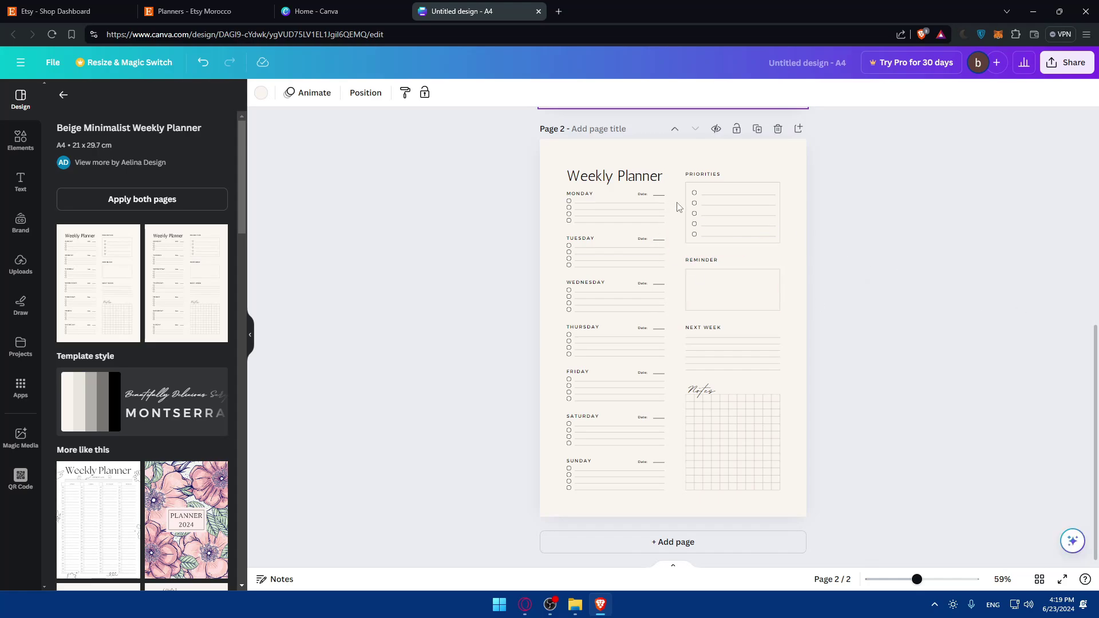
{"action": "scroll", "coordinate": [630, 286], "scroll_direction": "up", "scroll_amount": 5}
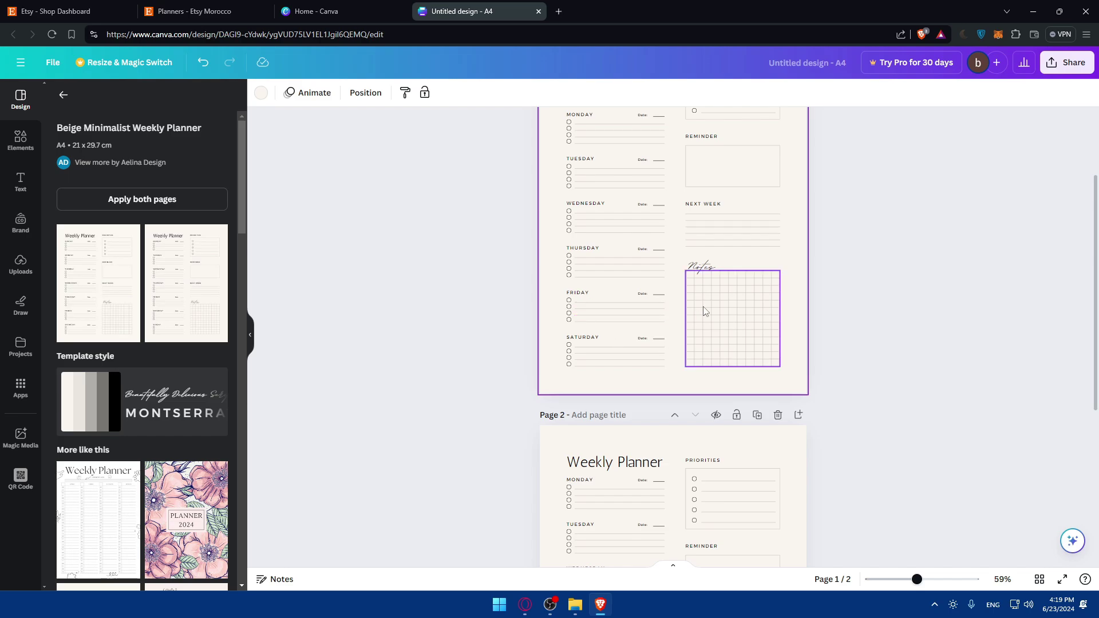
{"action": "scroll", "coordinate": [730, 236], "scroll_direction": "up", "scroll_amount": 2}
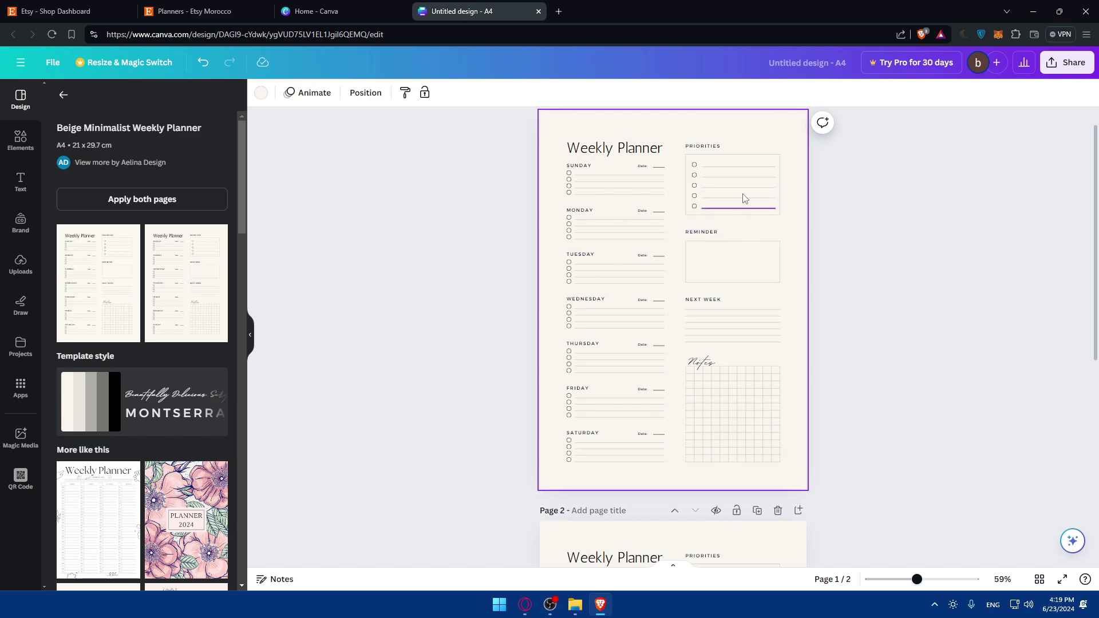
{"action": "scroll", "coordinate": [744, 197], "scroll_direction": "down", "scroll_amount": 5}
{"action": "scroll", "coordinate": [746, 309], "scroll_direction": "down", "scroll_amount": 2}
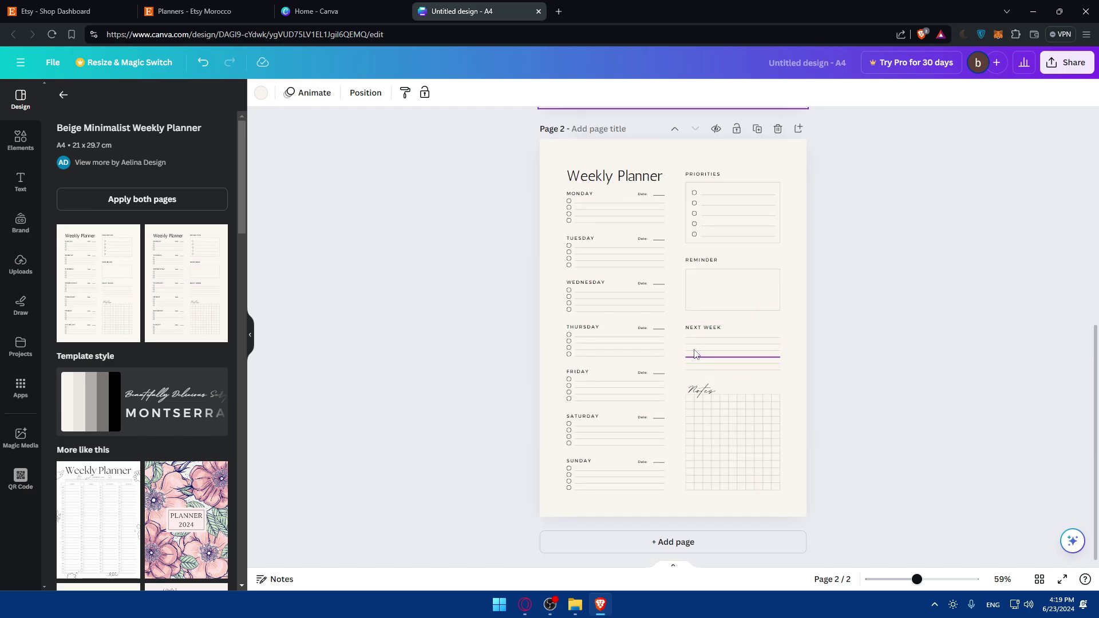
- Undo a Notes grid resize back to a blank page, then apply the Monday-first planner page
{"action": "left_click", "coordinate": [692, 405]}
{"action": "left_click_drag", "start_coordinate": [685, 395], "coordinate": [702, 443]}
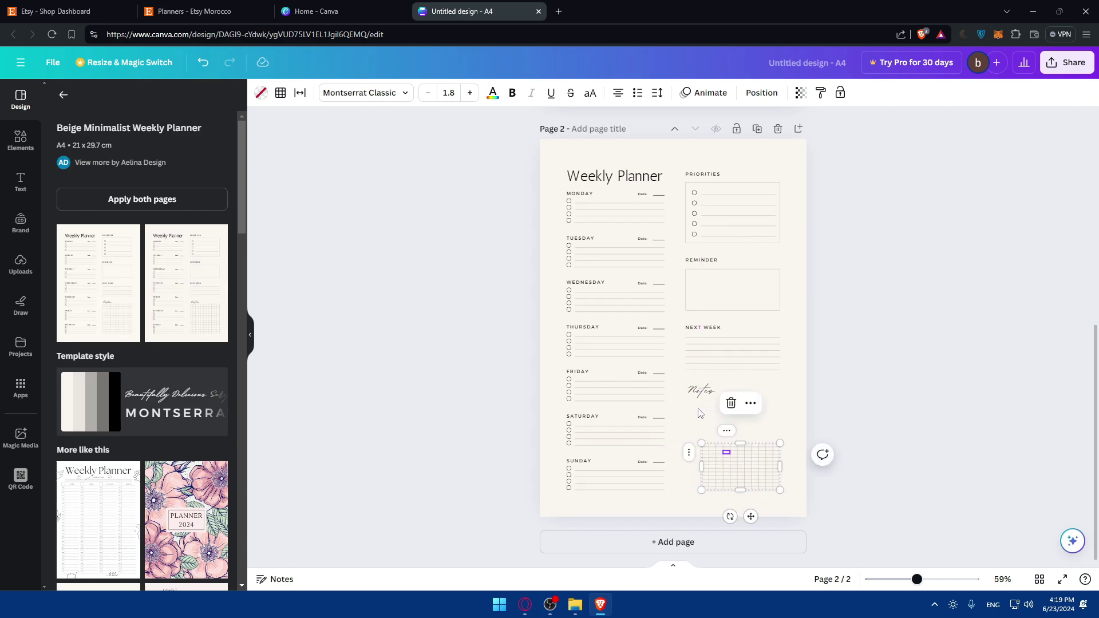
{"action": "key", "text": "ctrl+z"}
{"action": "key", "text": "ctrl+z"}
{"action": "key", "text": "ctrl+z"}
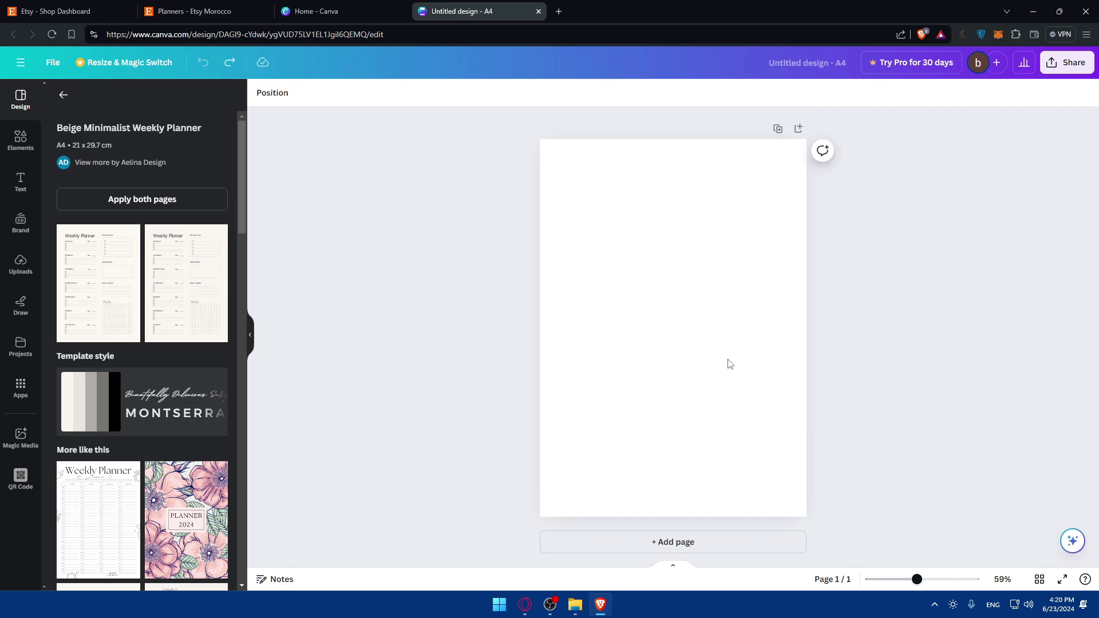
{"action": "left_click", "coordinate": [105, 312]}
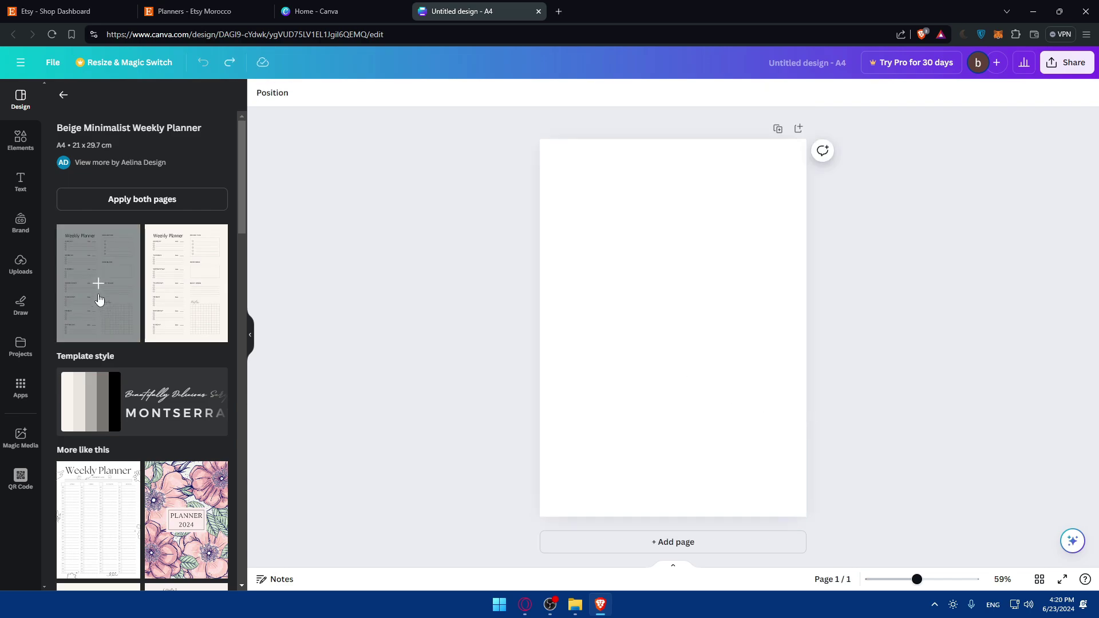
{"action": "left_click", "coordinate": [208, 288]}
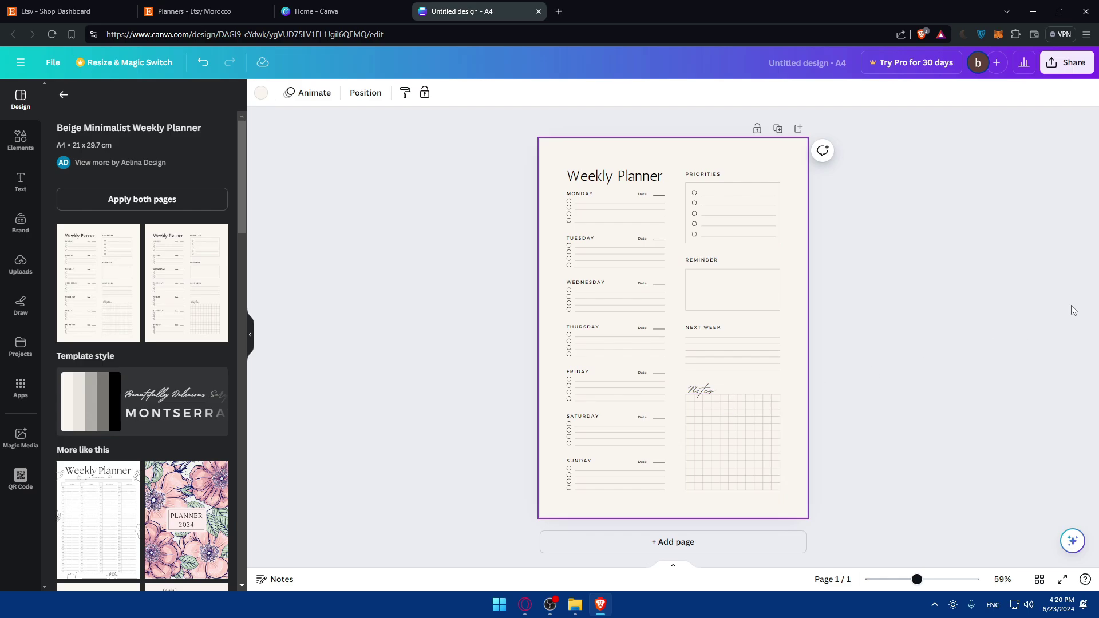
{"action": "left_click", "coordinate": [1058, 69]}
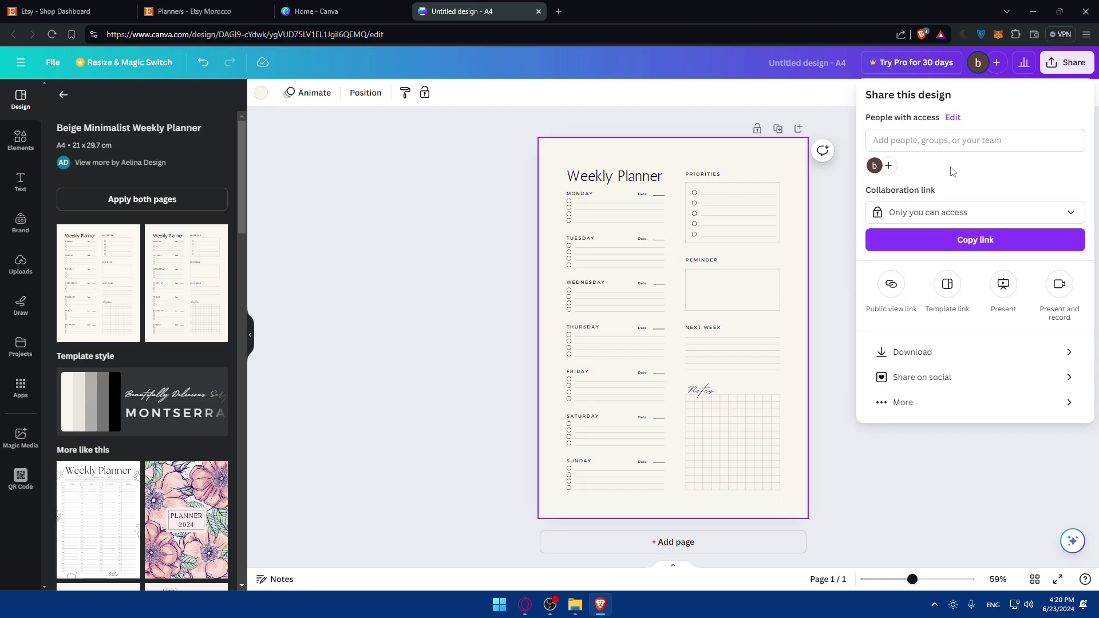
{"action": "left_click", "coordinate": [923, 352]}
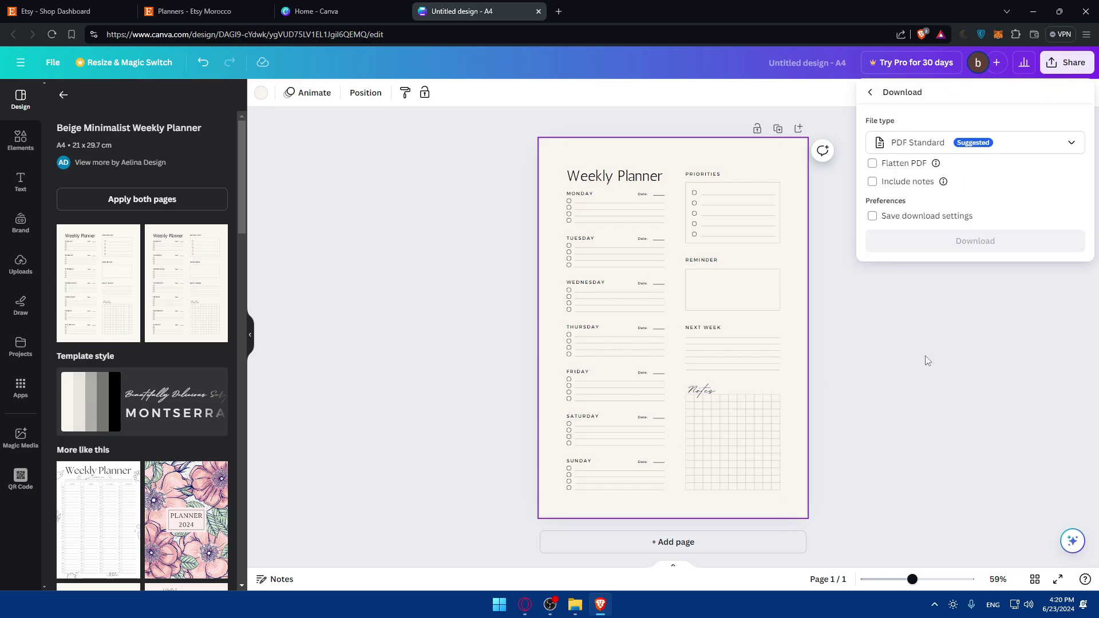
{"action": "left_click", "coordinate": [928, 143]}
{"action": "left_click", "coordinate": [929, 146]}
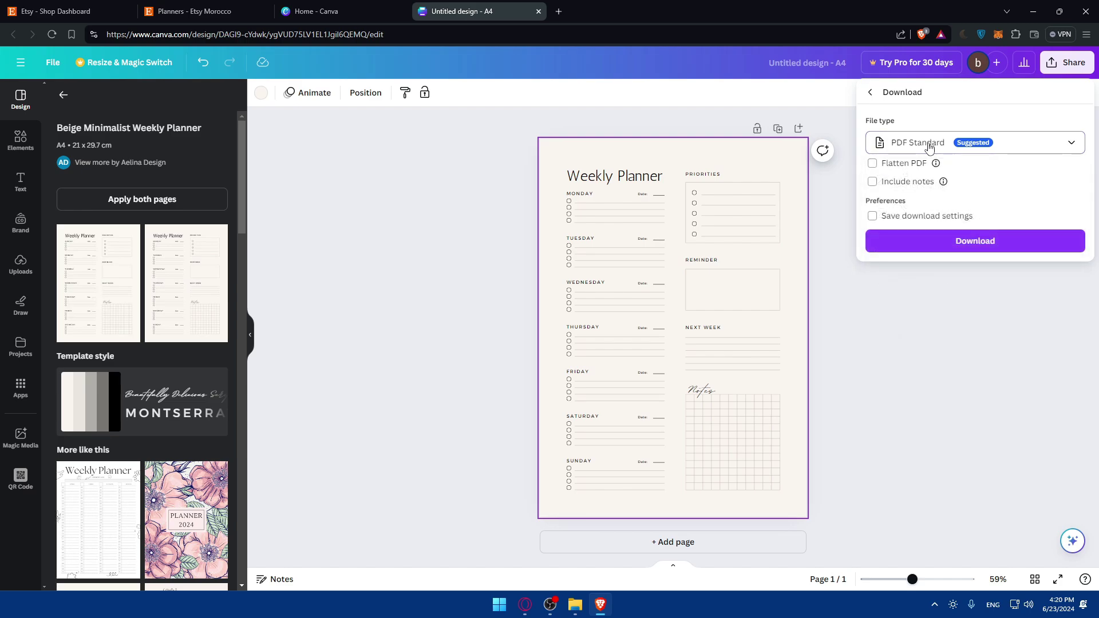
{"action": "left_click", "coordinate": [951, 353]}
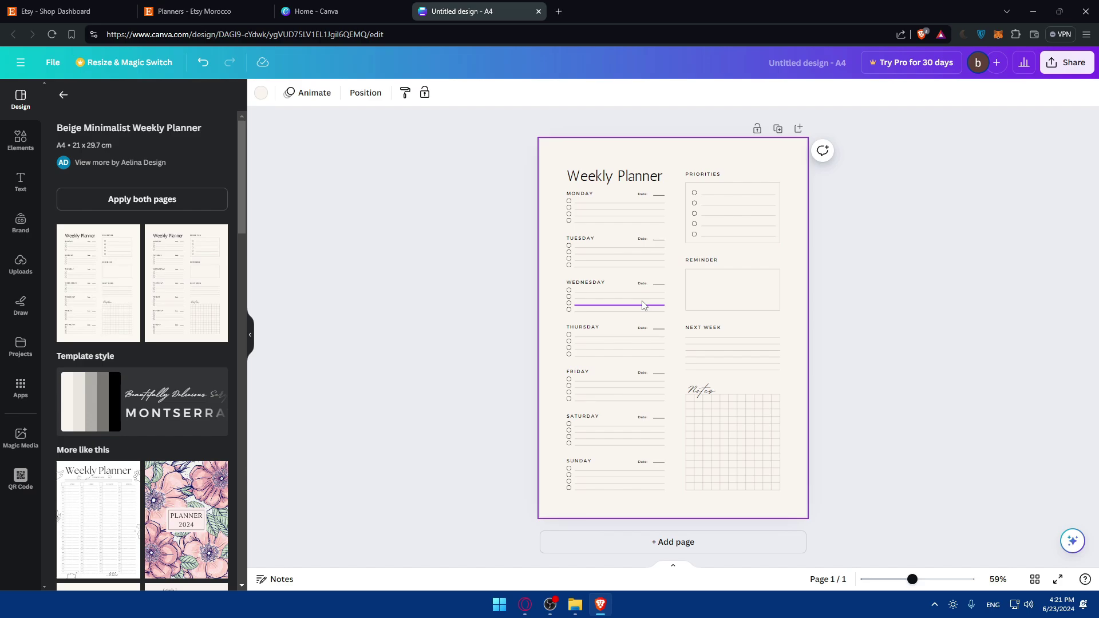
- Open Goodnotes for Web from goodnotes.com in a new tab, then switch back to the Etsy Shop Dashboard tab
{"action": "left_click", "coordinate": [556, 12]}
{"action": "type", "text": "good"}
{"action": "type", "text": "not"}
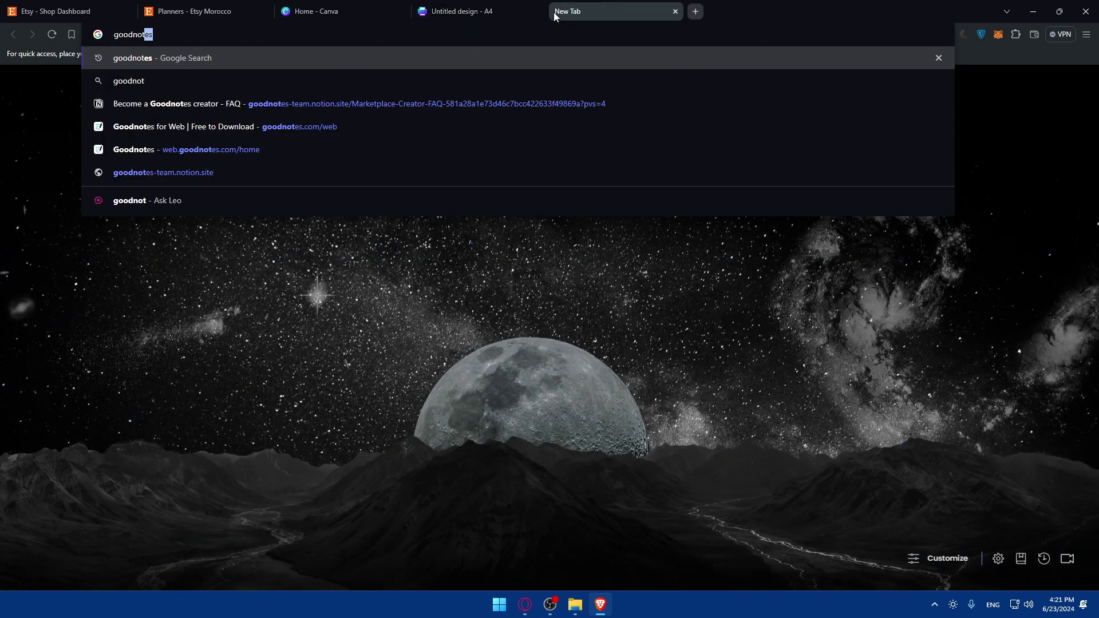
{"action": "type", "text": "es.com"}
{"action": "key", "text": "Return"}
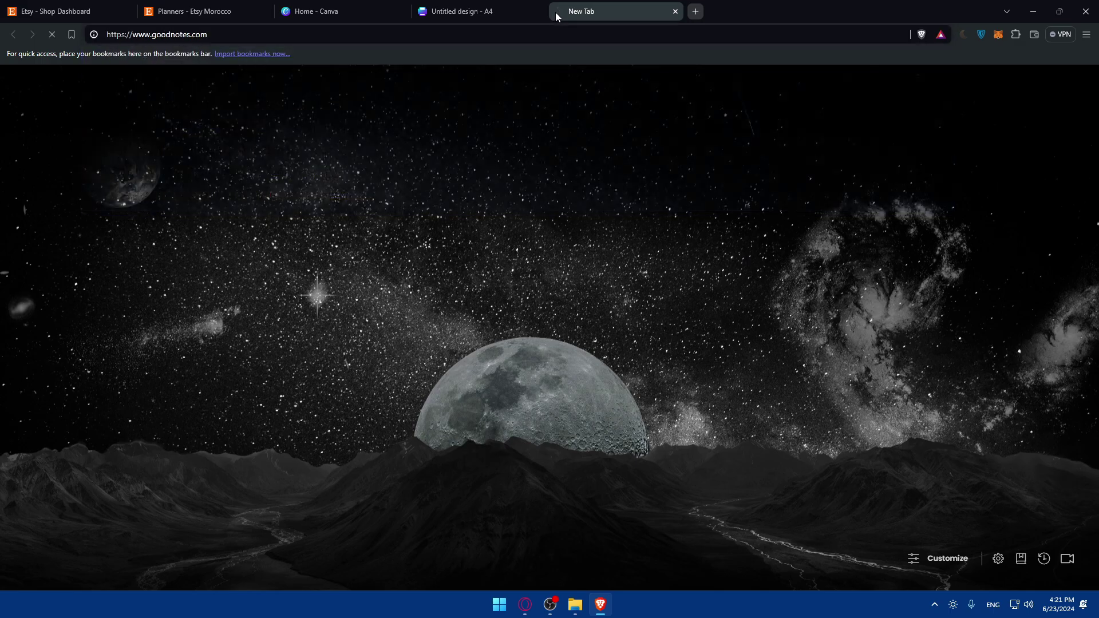
{"action": "mouse_move", "coordinate": [850, 82]}
{"action": "left_click", "coordinate": [841, 195]}
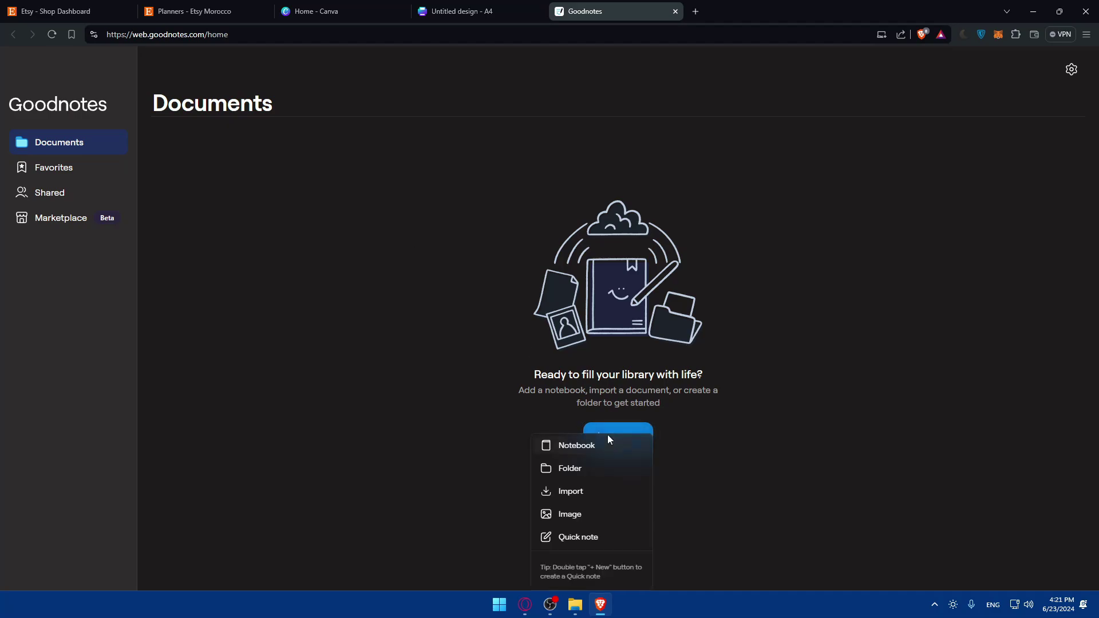
{"action": "left_click", "coordinate": [472, 422]}
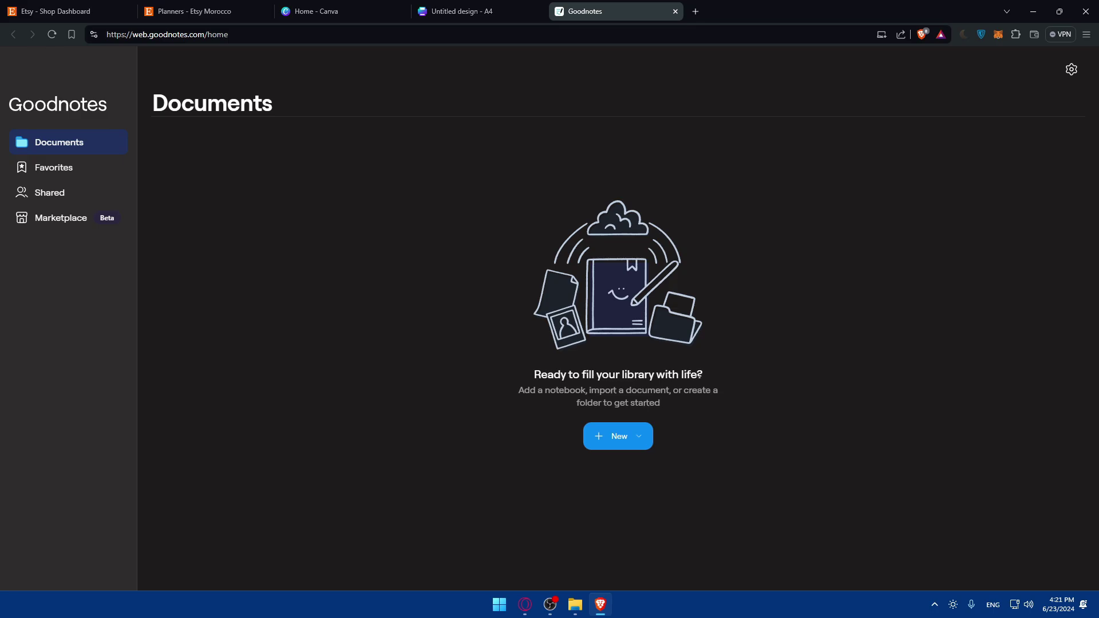
{"action": "left_click", "coordinate": [98, 9]}
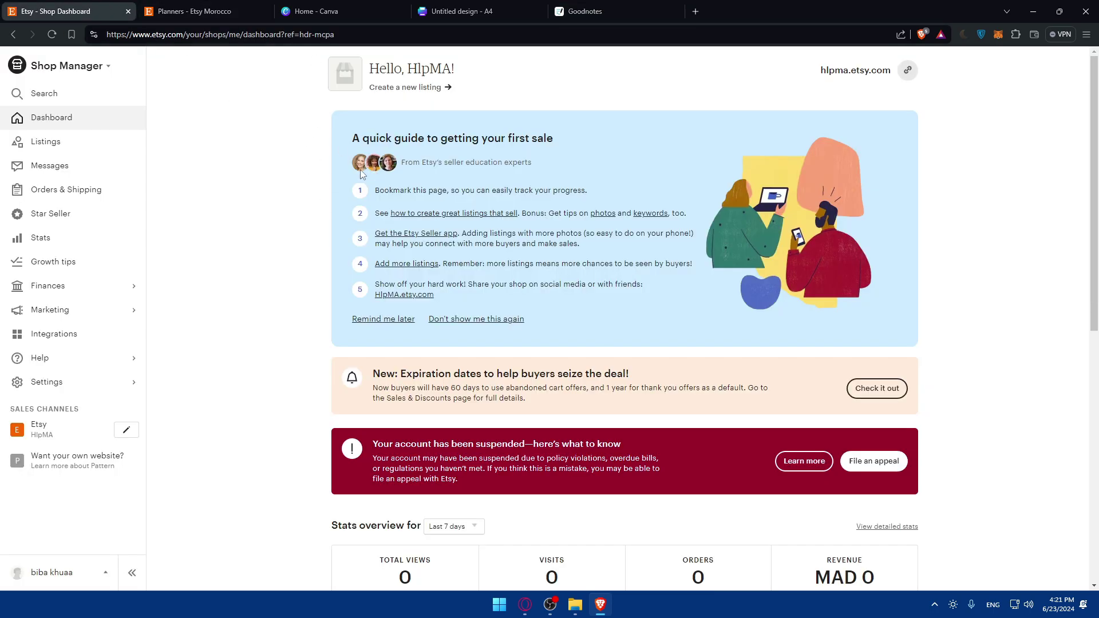
- Go to the Shop Manager Listings page to view the shop's inactive listing
{"action": "left_click", "coordinate": [46, 143]}
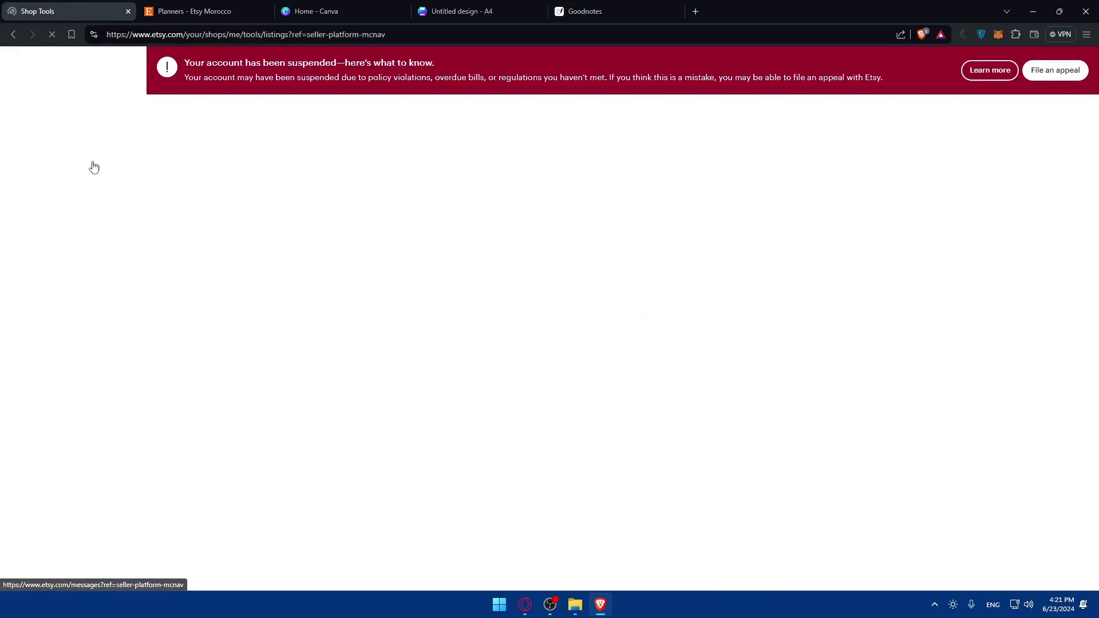